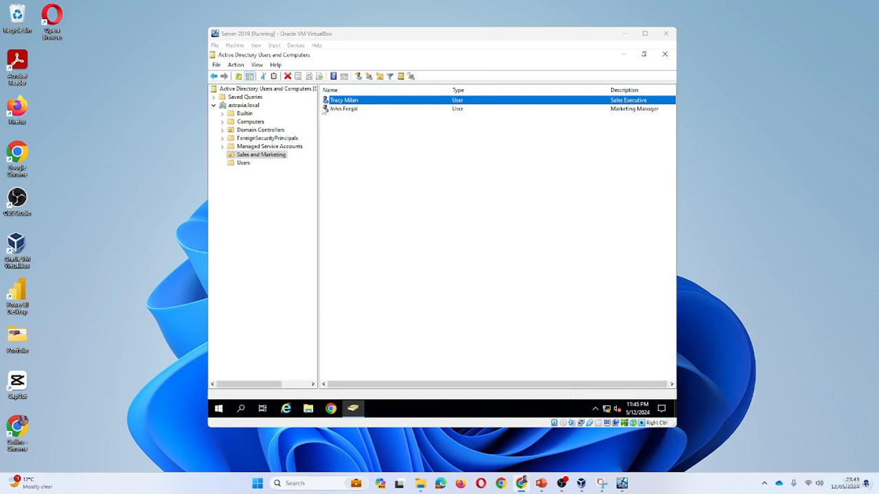
# - Deselect the Sales Executive so both Sales and Marketing user accounts are listed
pyautogui.click(329, 115)
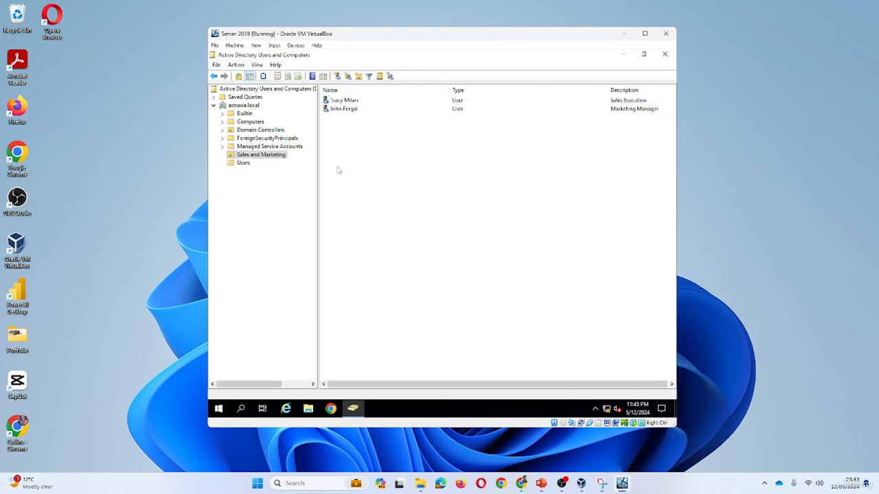
# - Tick 'Account is disabled' on the Sales Executive's Account tab and apply it
pyautogui.doubleClick(345, 101)
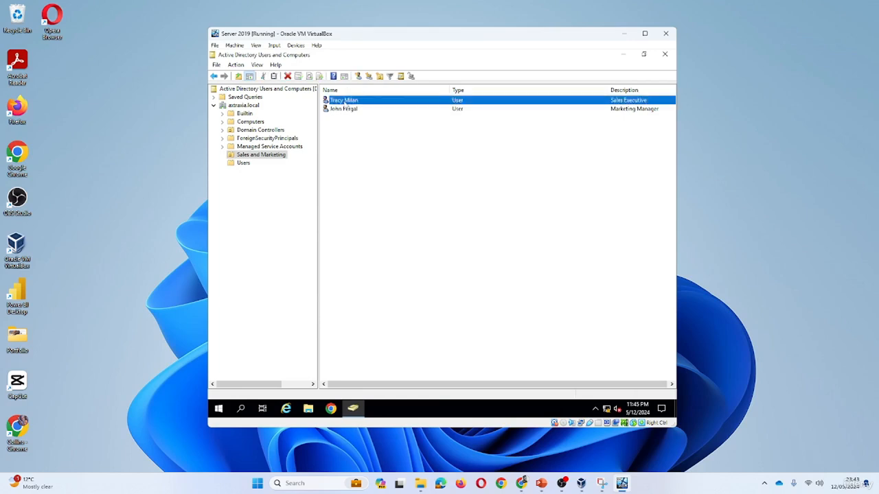
pyautogui.moveTo(511, 130); pyautogui.dragTo(446, 104)
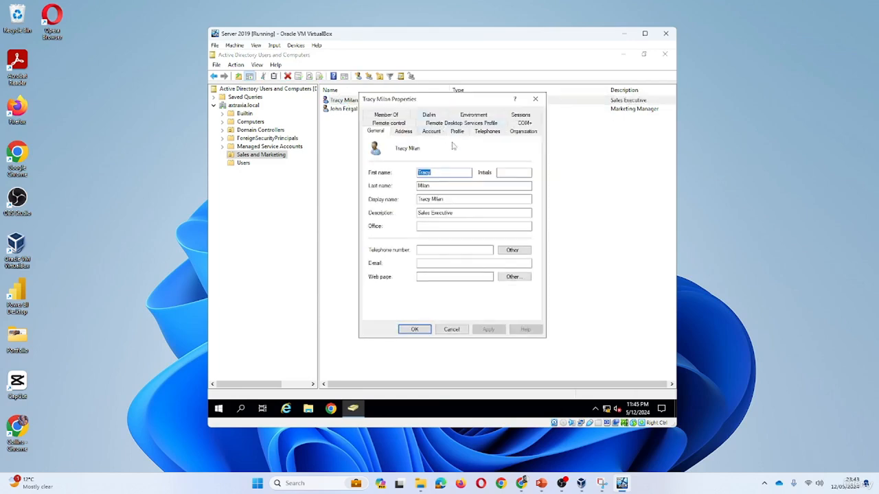
pyautogui.click(431, 131)
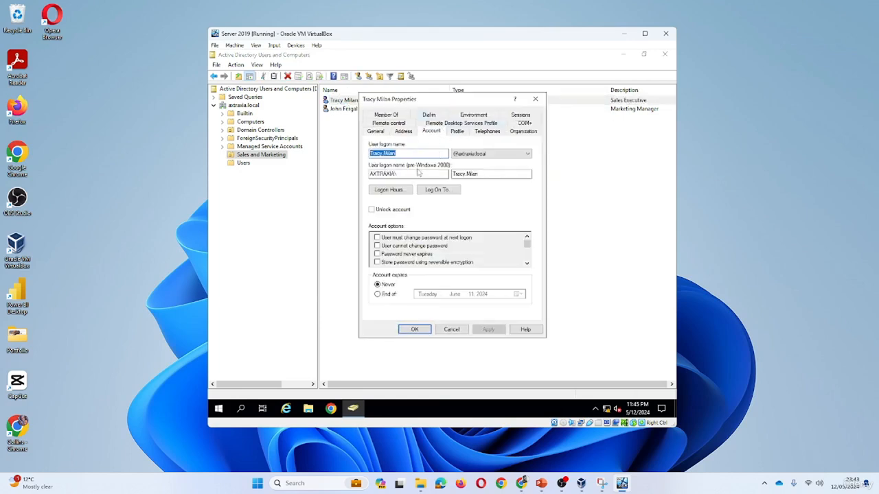
pyautogui.click(527, 252)
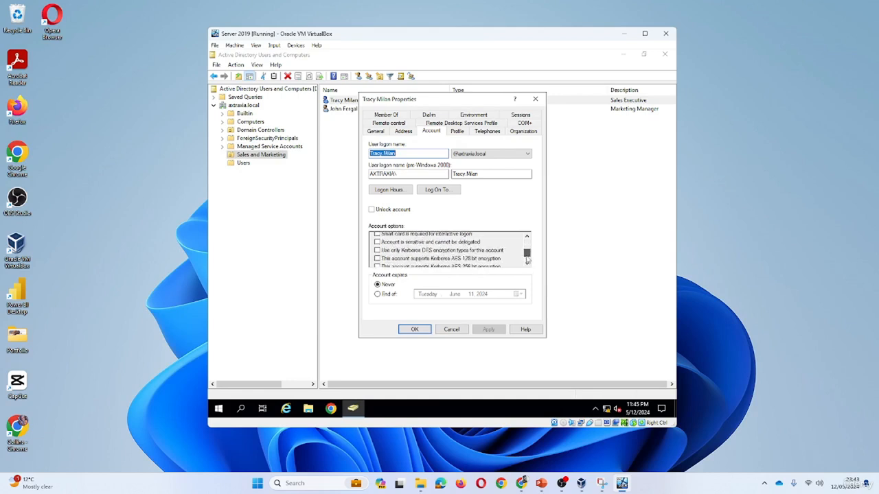
pyautogui.moveTo(527, 252); pyautogui.dragTo(527, 248)
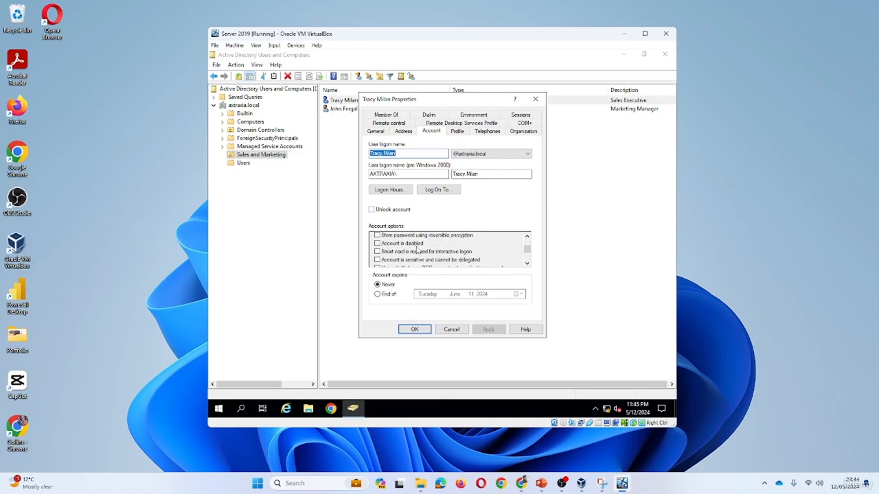
pyautogui.click(377, 243)
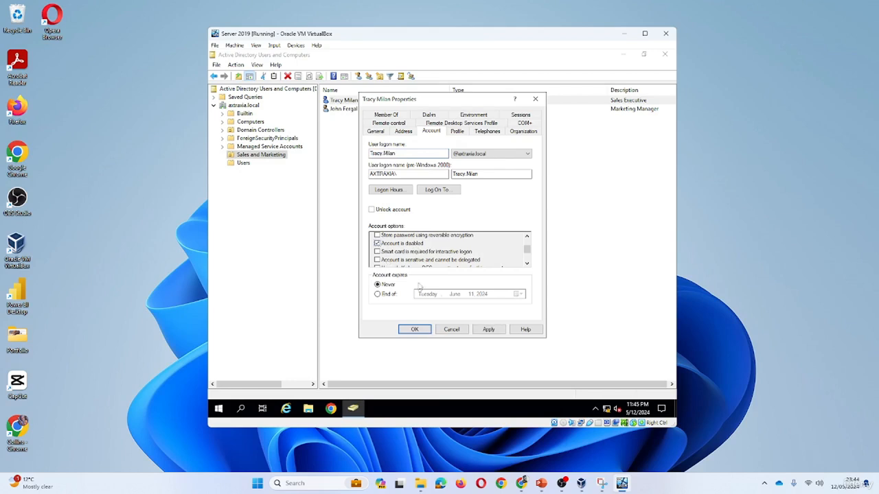
pyautogui.click(486, 331)
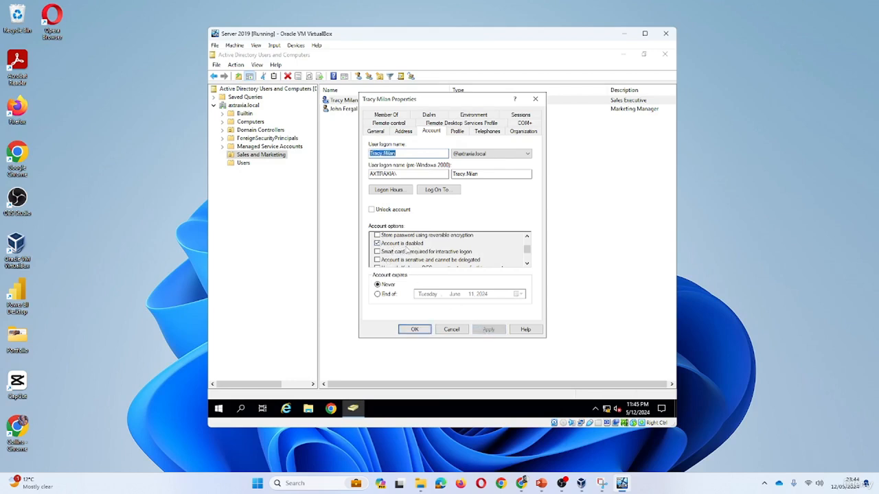
pyautogui.click(415, 330)
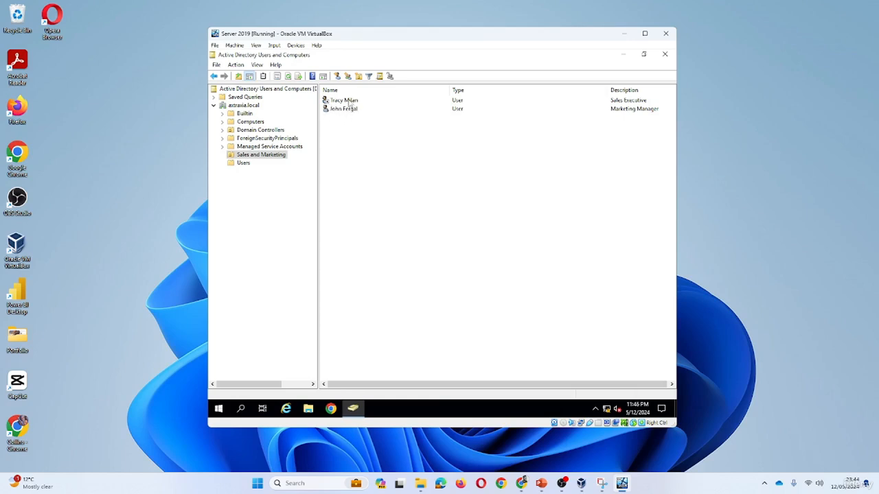
# - Open the Sales Executive and Marketing Manager properties side by side, showing account settings
pyautogui.rightClick(350, 103)
pyautogui.click(395, 225)
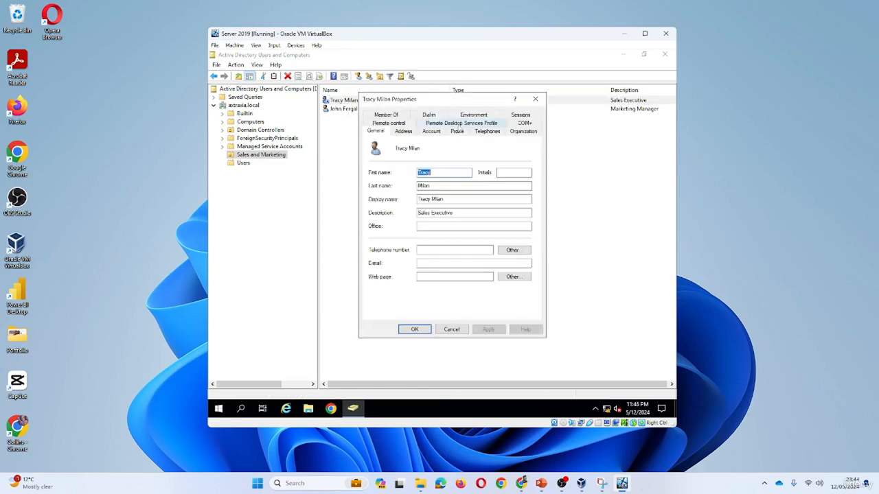
pyautogui.moveTo(467, 101); pyautogui.dragTo(567, 86)
pyautogui.rightClick(350, 109)
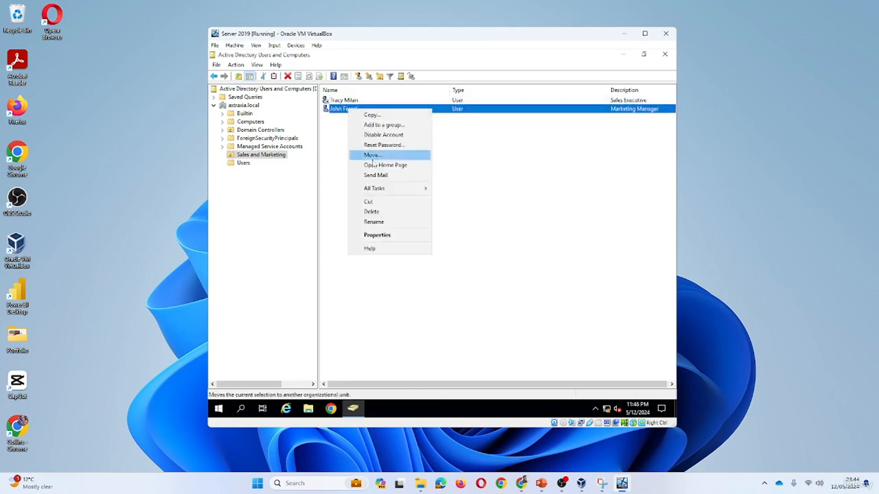
pyautogui.click(386, 236)
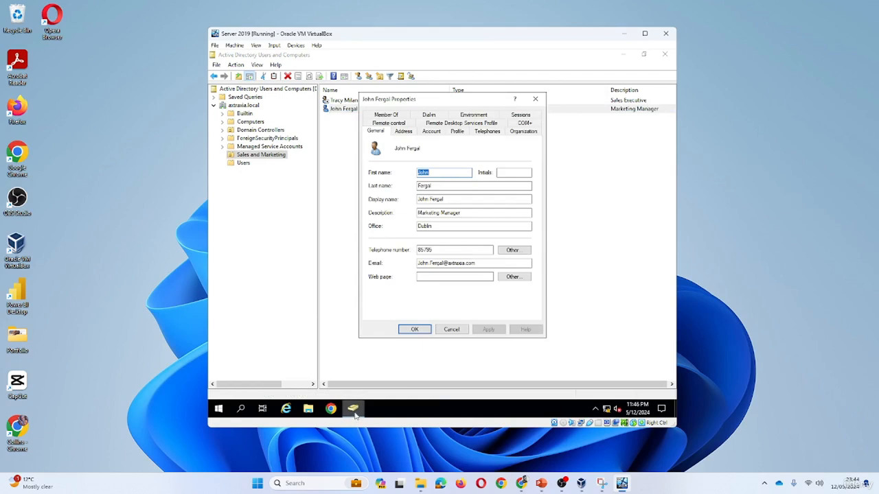
pyautogui.moveTo(355, 414)
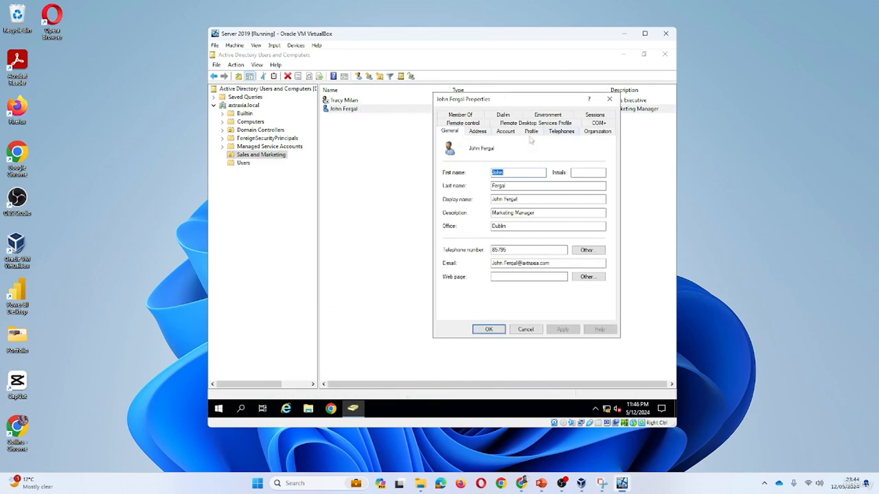
pyautogui.click(508, 132)
pyautogui.scroll(-1, 602, 263)
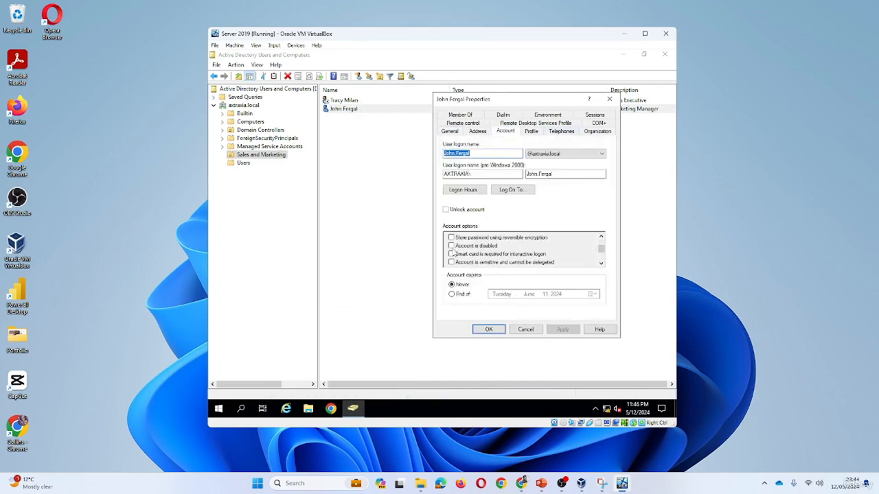
pyautogui.click(645, 55)
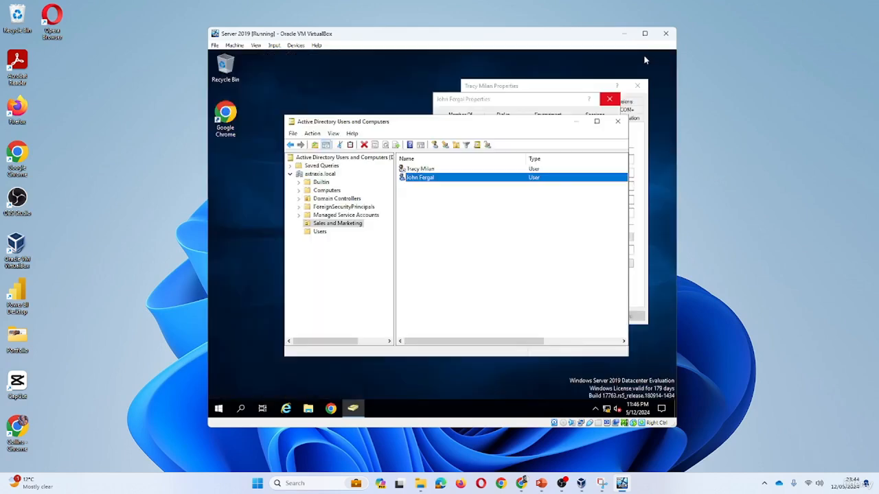
pyautogui.click(550, 88)
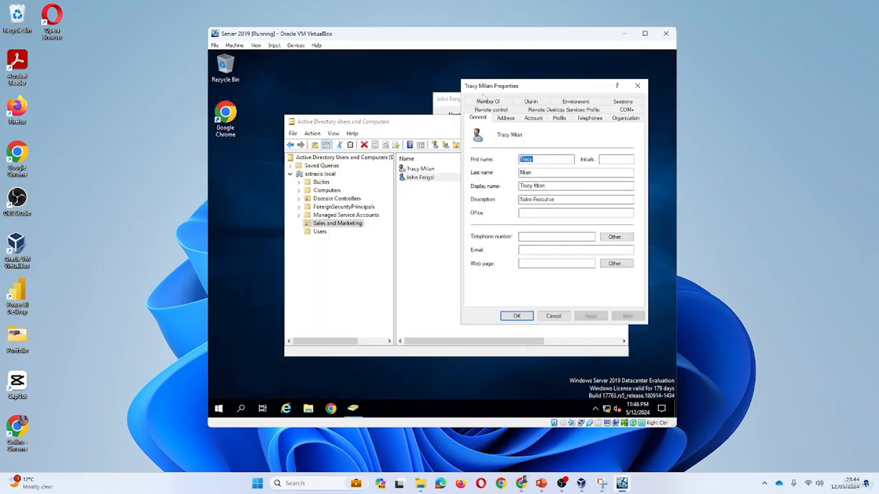
pyautogui.click(453, 99)
pyautogui.moveTo(517, 100)
pyautogui.mouseDown()
pyautogui.moveTo(359, 92)
pyautogui.moveTo(529, 102)
pyautogui.mouseUp()
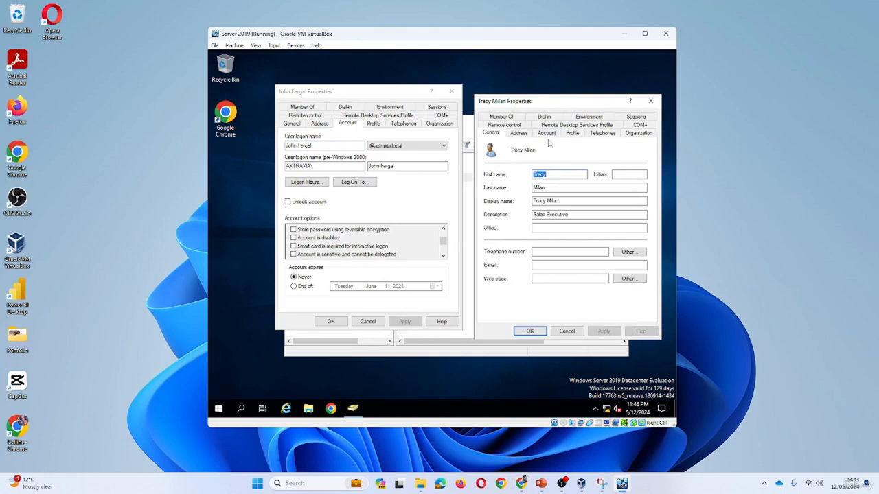
# - Untick 'Account is disabled' for the Sales Executive, save, and cancel the Marketing Manager dialog
pyautogui.click(547, 133)
pyautogui.scroll(-1, 637, 268)
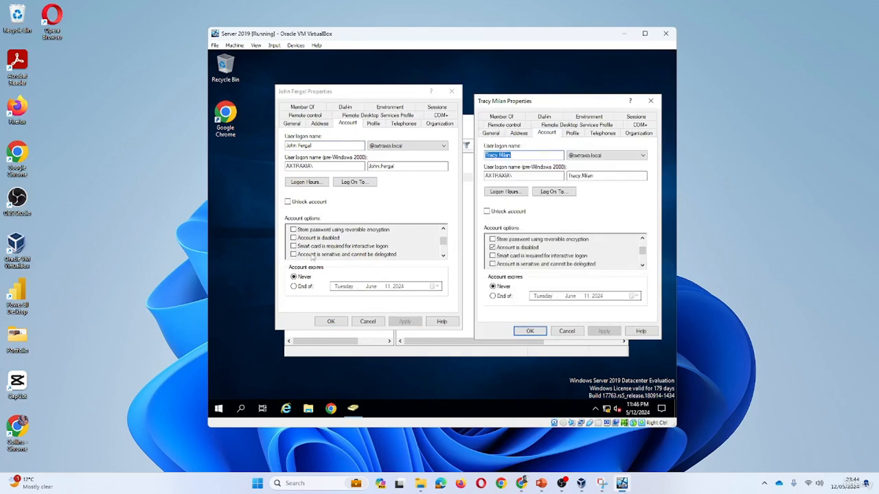
pyautogui.click(493, 247)
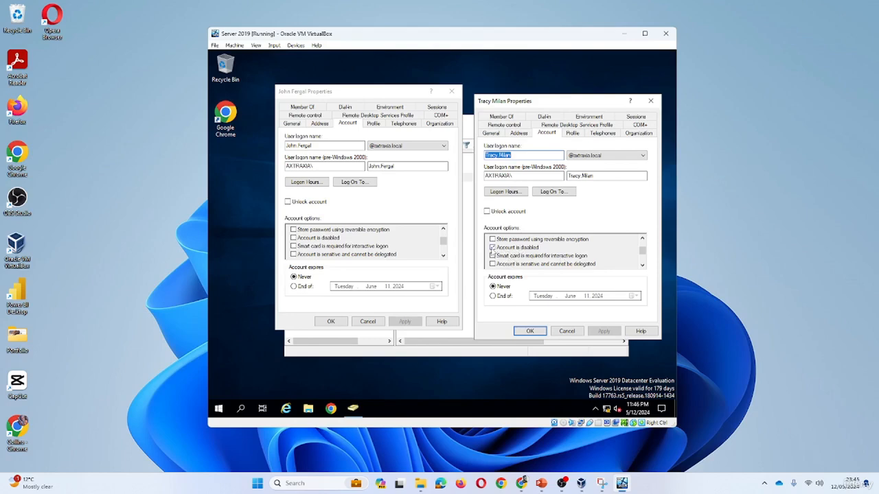
pyautogui.click(530, 330)
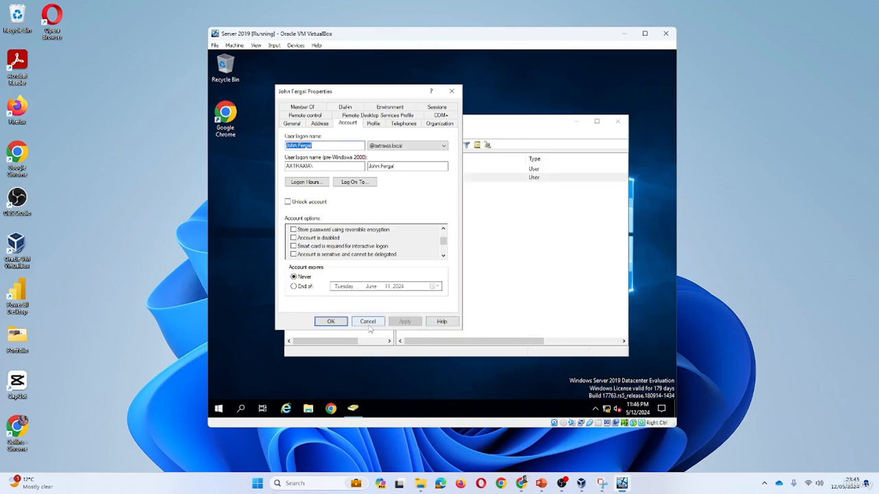
pyautogui.click(368, 322)
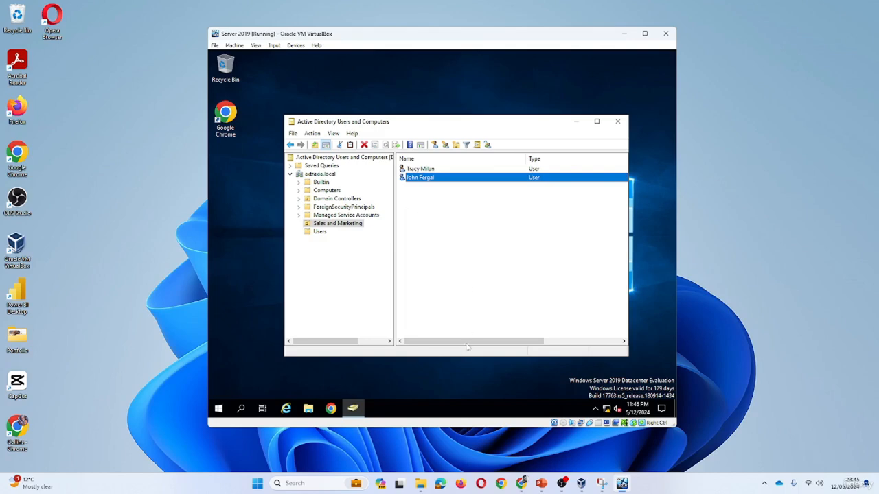
# - Delete the Sales Executive user after confirming, then open the desktop Recycle Bin
pyautogui.moveTo(468, 343); pyautogui.dragTo(415, 343)
pyautogui.click(450, 322)
pyautogui.click(414, 342)
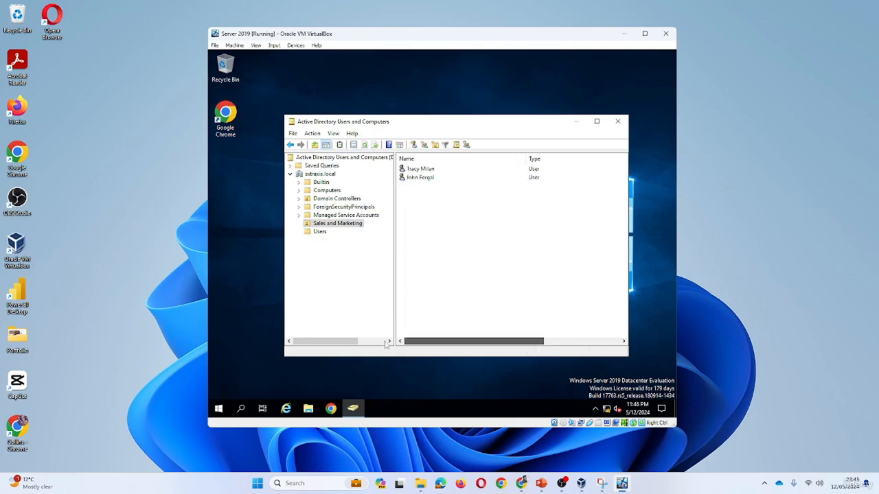
pyautogui.rightClick(420, 170)
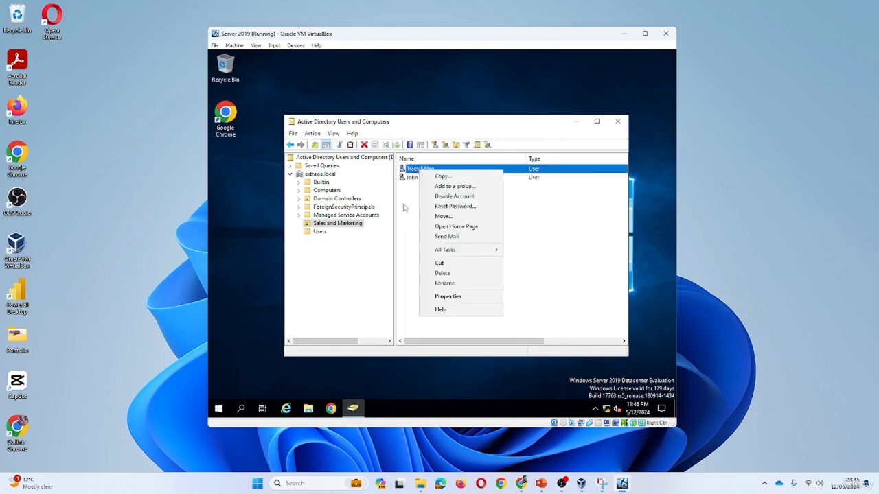
pyautogui.click(442, 274)
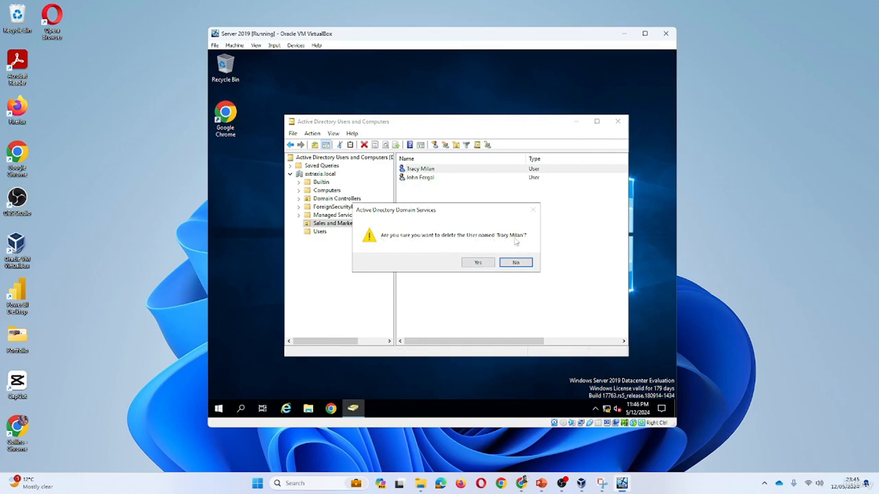
pyautogui.click(483, 262)
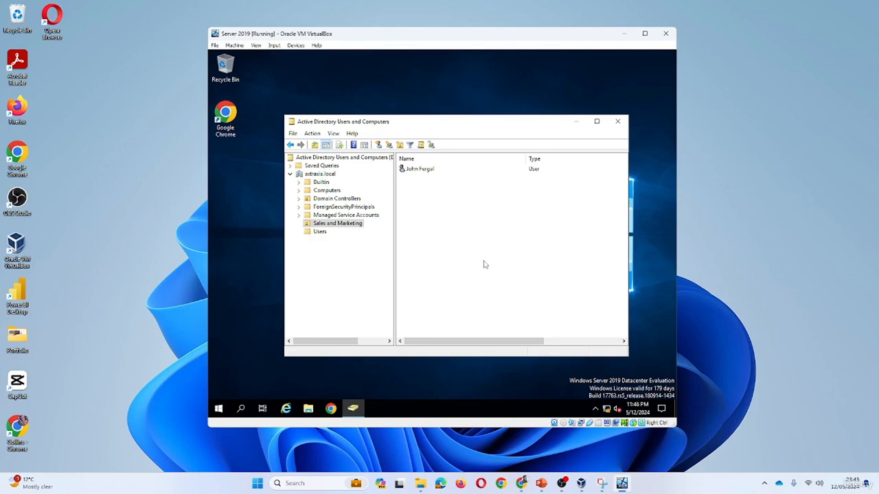
pyautogui.click(227, 69)
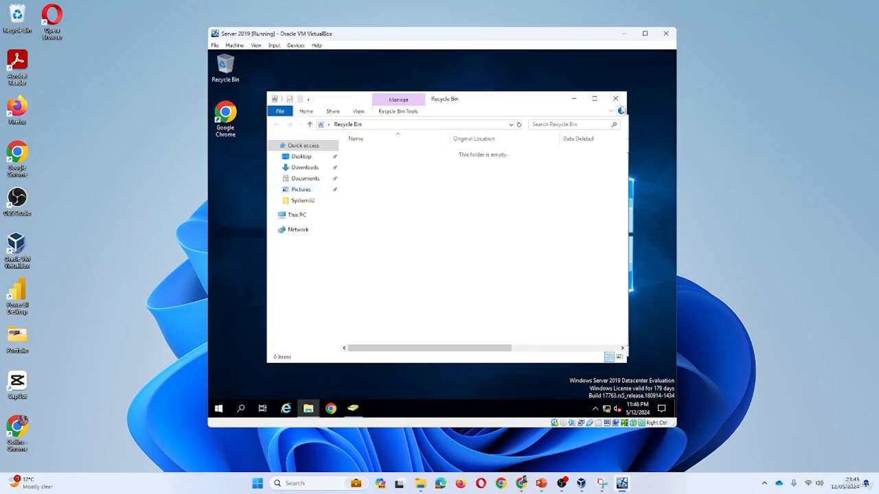
# - Close the empty Recycle Bin window
pyautogui.click(615, 99)
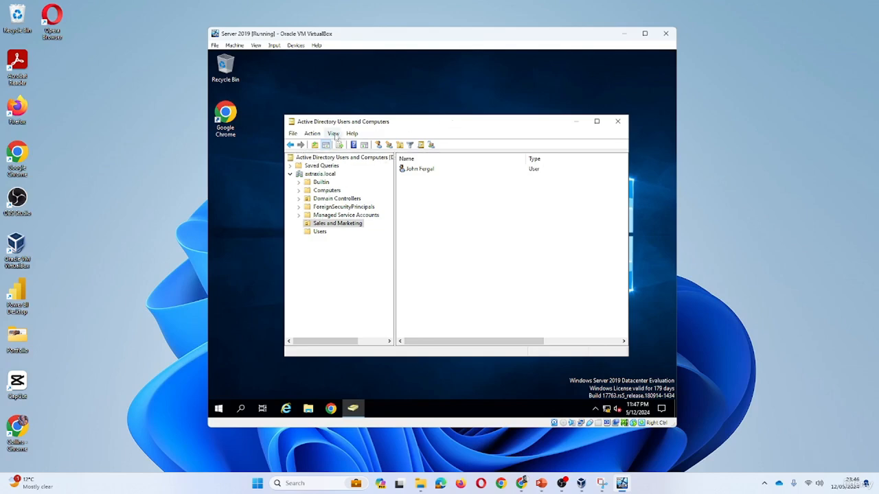
# - Turn on Advanced Features and view the empty LostAndFound container
pyautogui.click(333, 134)
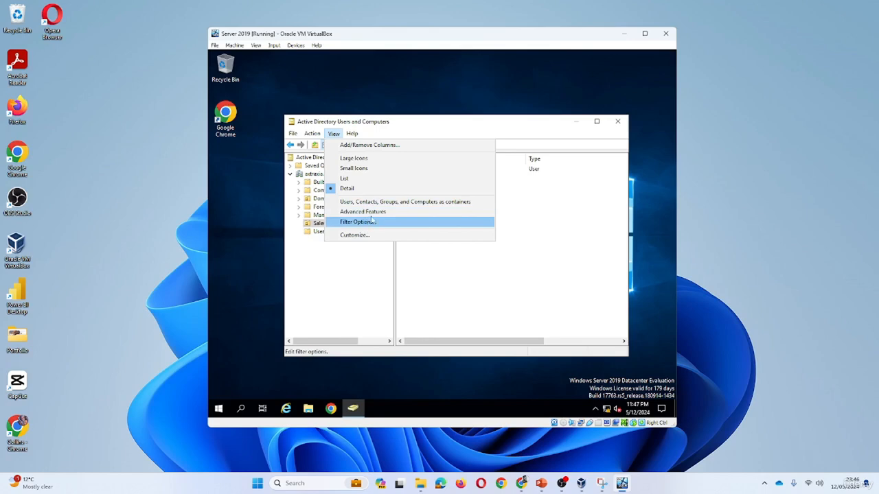
pyautogui.click(364, 211)
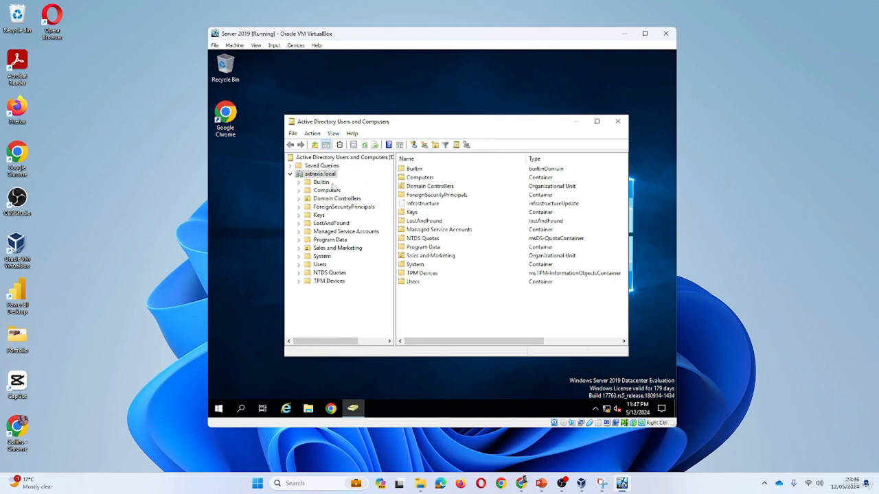
pyautogui.click(327, 224)
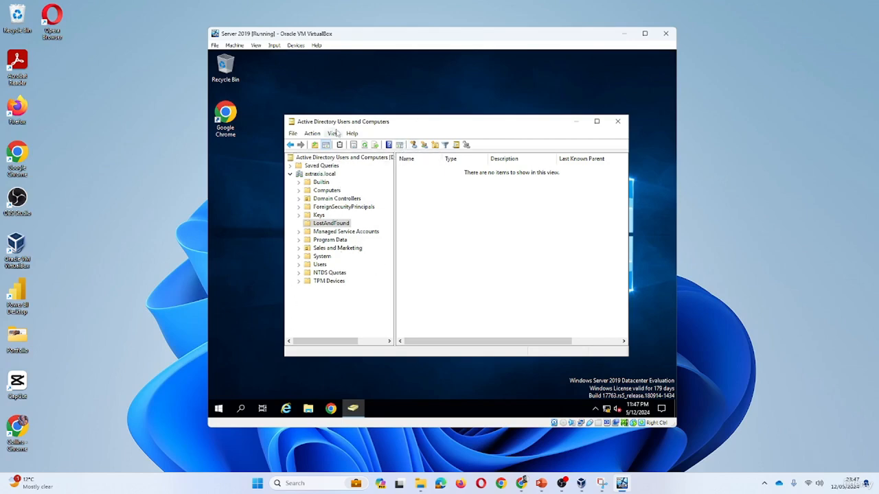
# - Expand Windows Administrative Tools in the Start menu
pyautogui.click(338, 360)
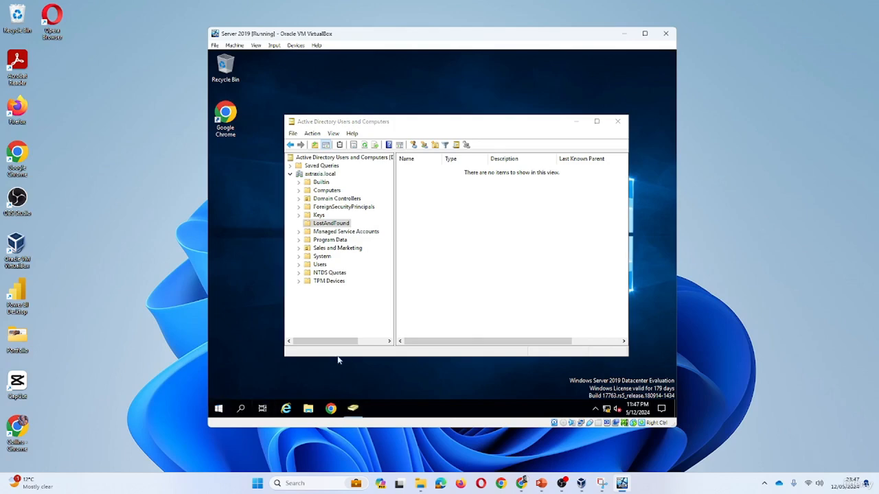
pyautogui.press('super')
pyautogui.click(336, 316)
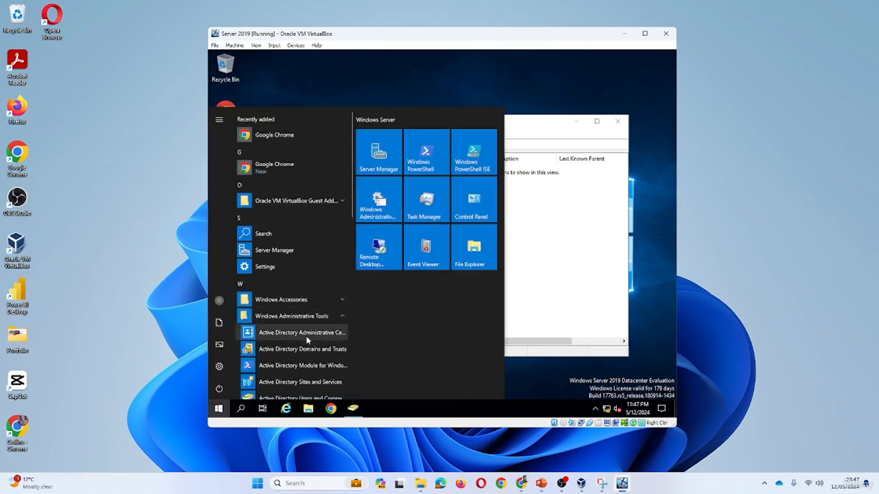
# - Enable the Recycle Bin for axtraxia (local) in ADAC, confirming both prompts
pyautogui.click(307, 333)
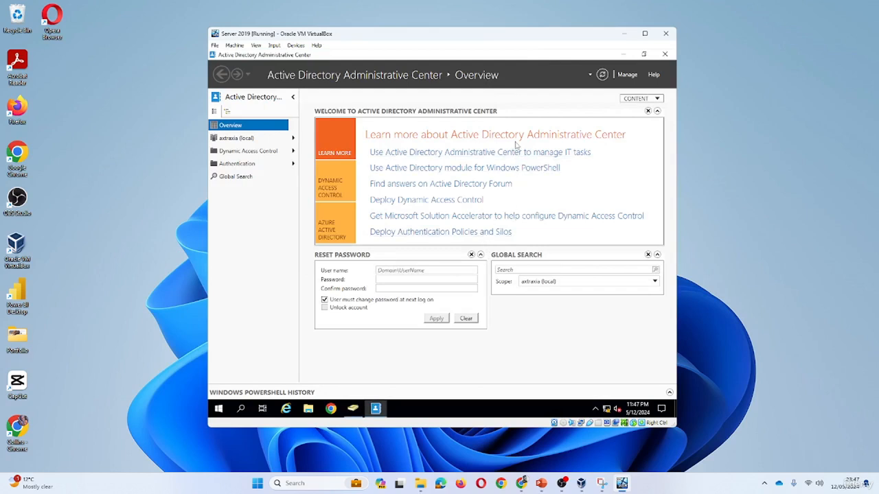
pyautogui.click(243, 139)
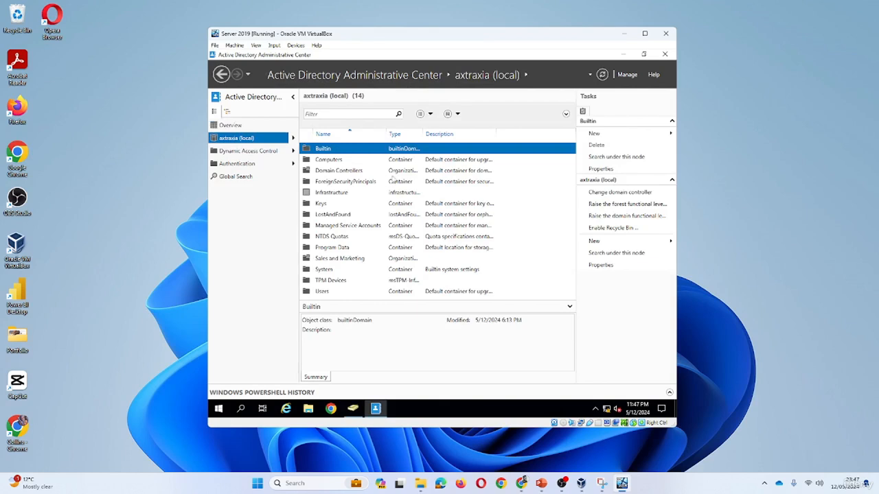
pyautogui.click(607, 228)
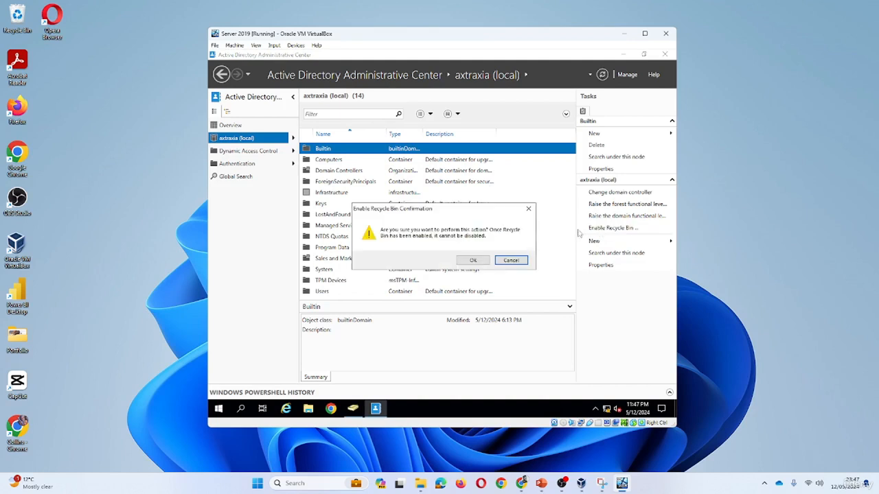
pyautogui.click(474, 262)
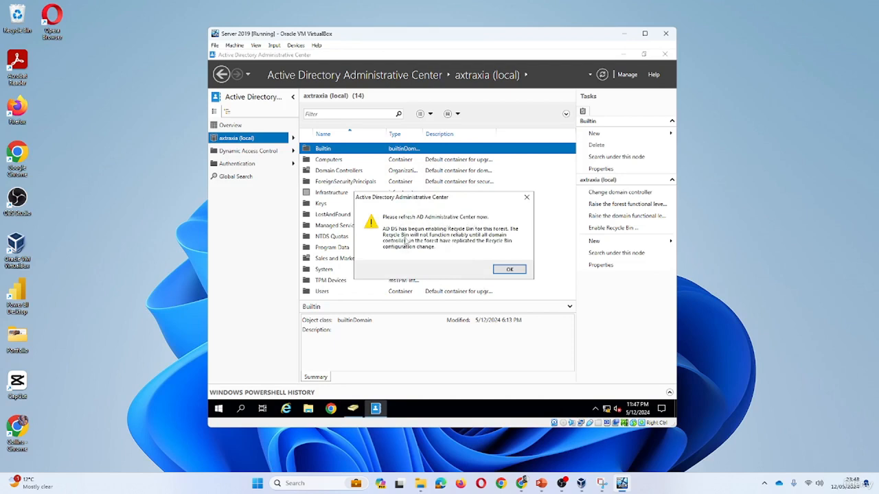
pyautogui.click(510, 269)
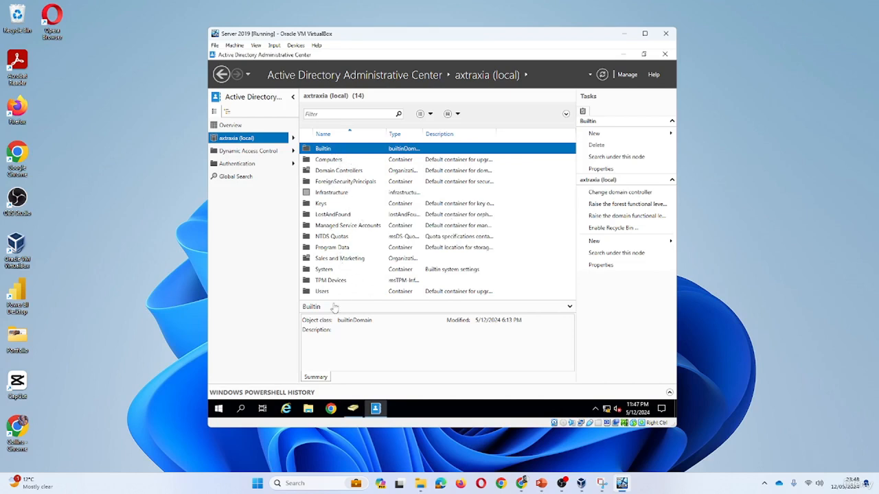
# - Minimize ADUC, refresh ADAC until Deleted Objects appears, and select it
pyautogui.click(353, 408)
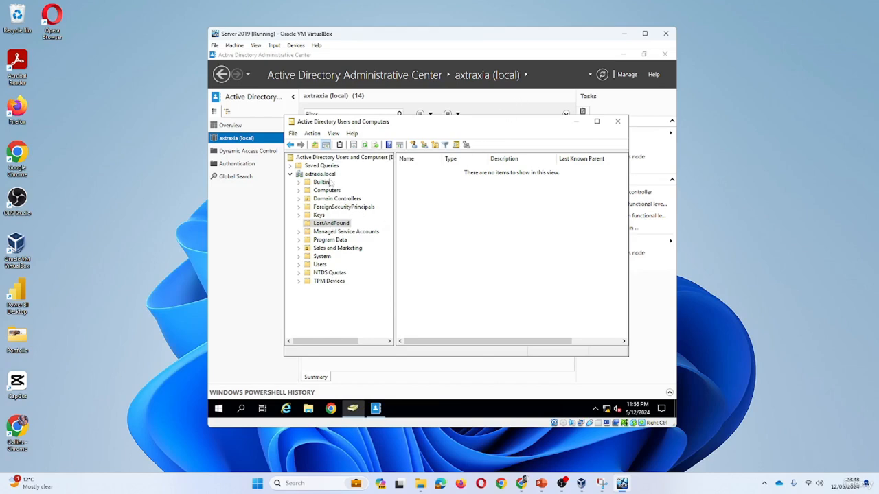
pyautogui.click(578, 123)
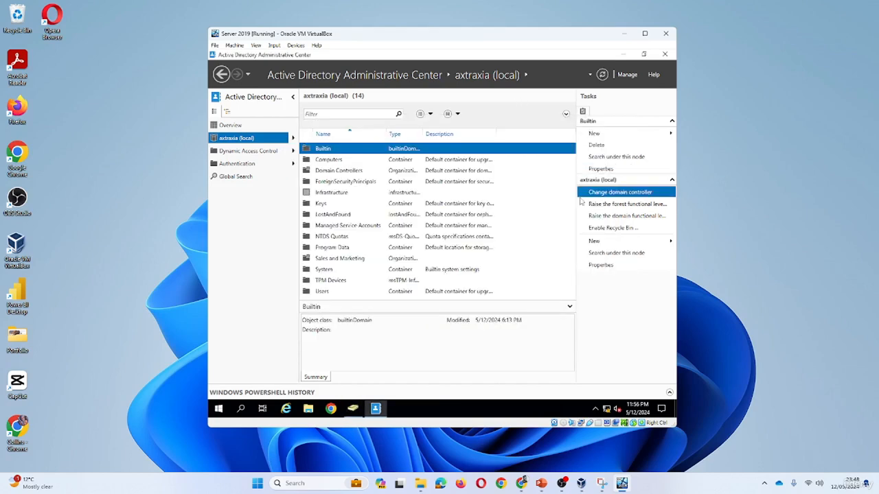
pyautogui.click(603, 77)
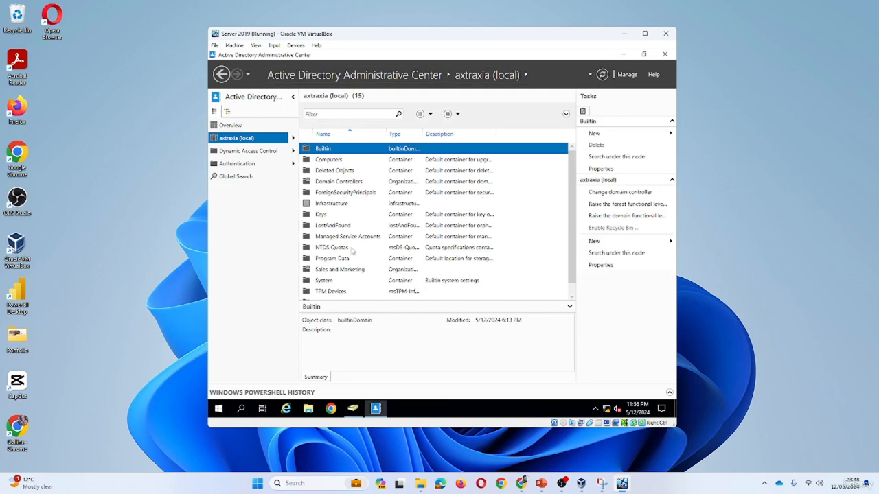
pyautogui.click(602, 74)
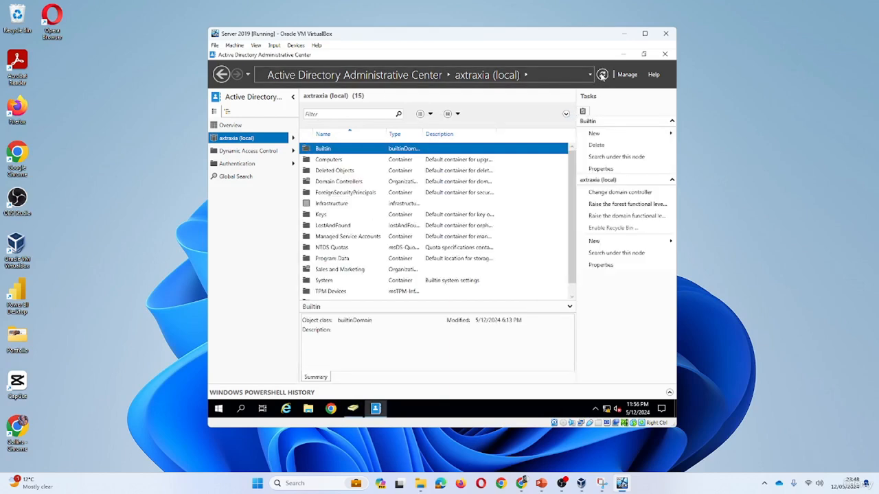
pyautogui.click(602, 75)
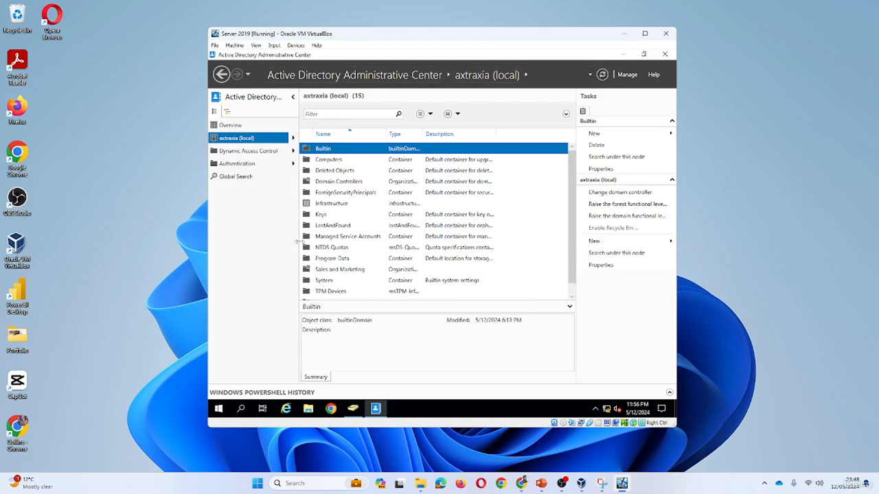
pyautogui.click(339, 173)
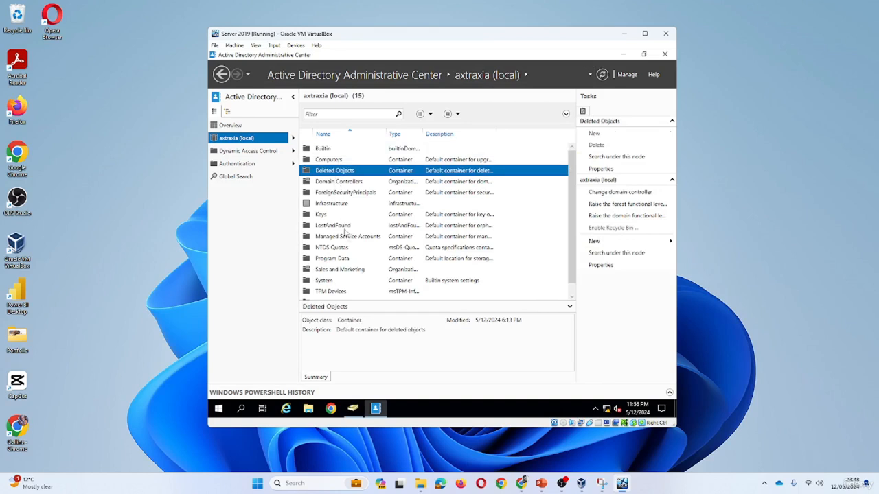
# - Open and refresh Deleted Objects showing 0 items, then close ADUC and ADAC
pyautogui.doubleClick(343, 174)
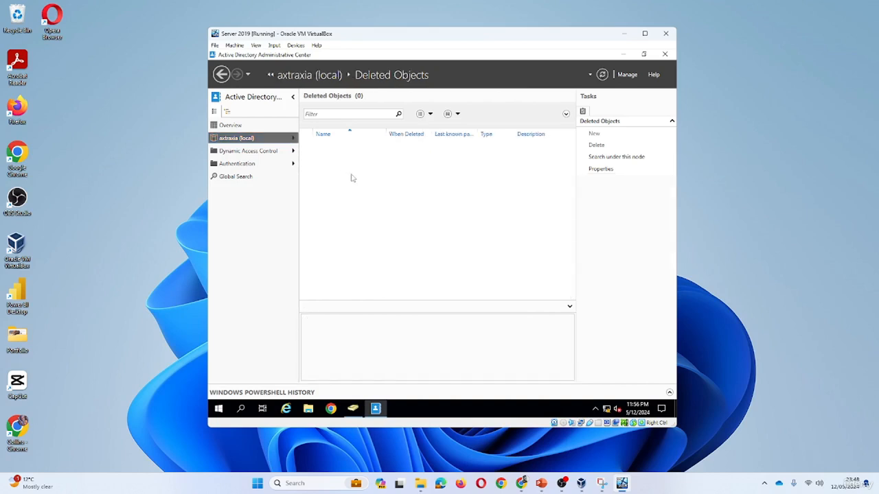
pyautogui.click(602, 76)
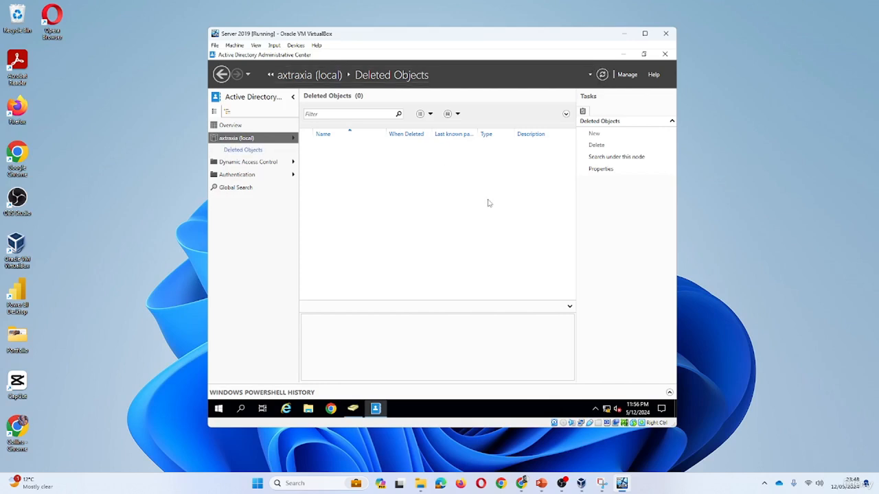
pyautogui.click(353, 409)
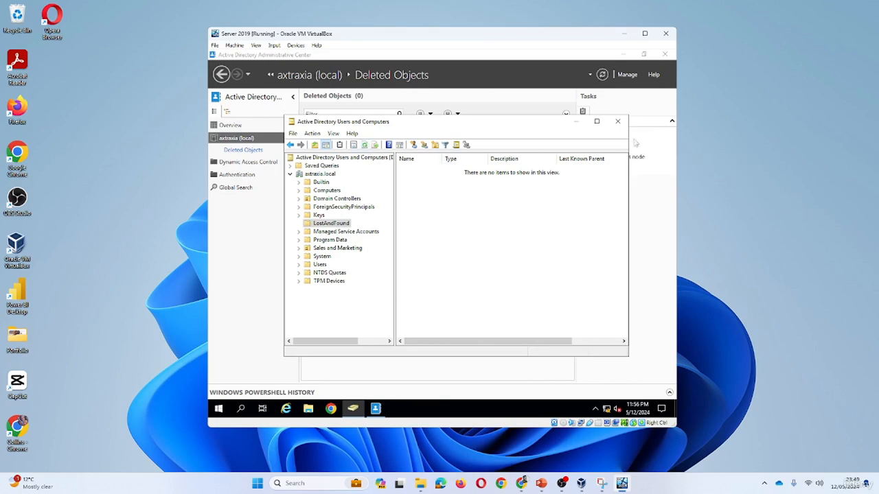
pyautogui.click(618, 121)
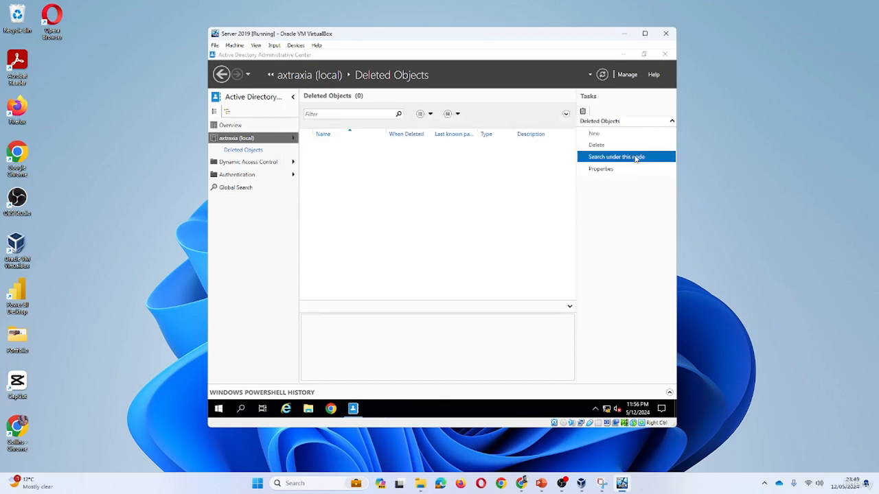
pyautogui.click(664, 54)
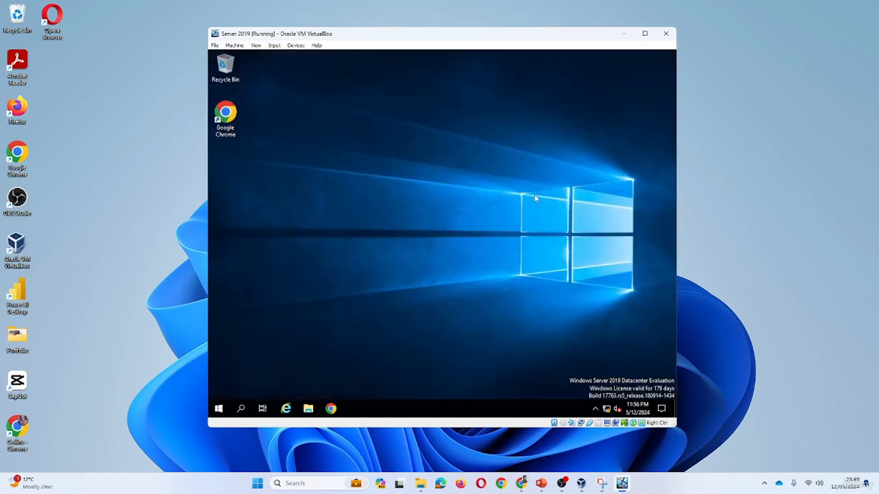
# - Relaunch Active Directory Administrative Center from Windows Administrative Tools
pyautogui.click(218, 408)
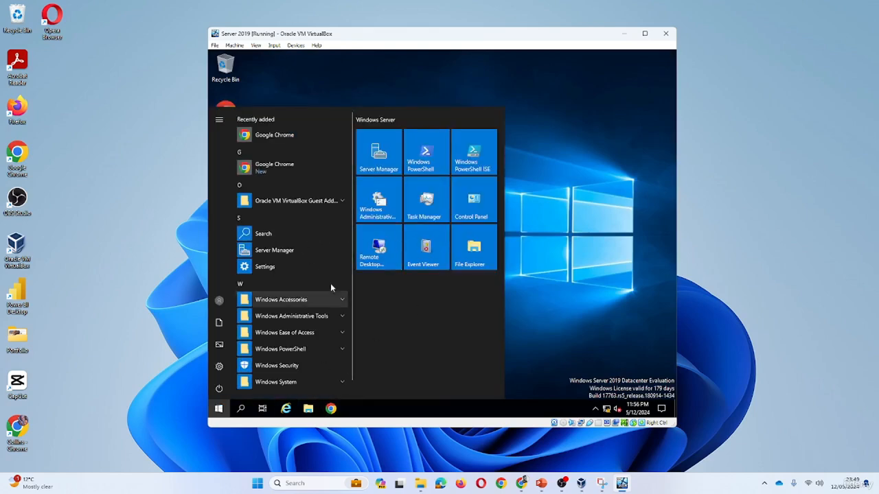
pyautogui.click(311, 318)
pyautogui.click(307, 332)
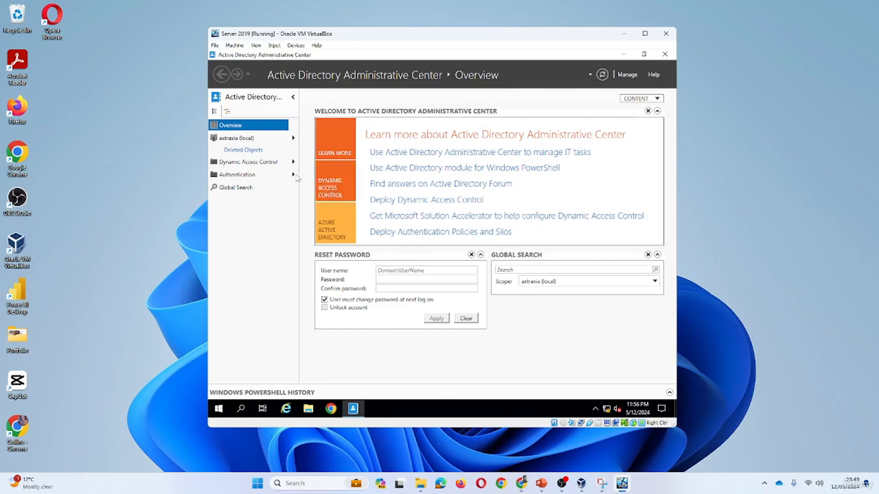
# - Open Deleted Objects with its add-criteria and saved query options, then bring up Start
pyautogui.click(249, 151)
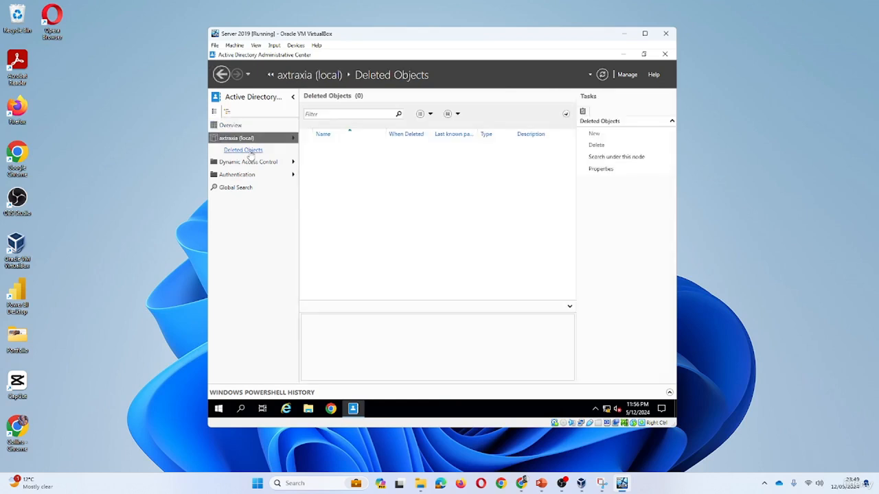
pyautogui.click(567, 115)
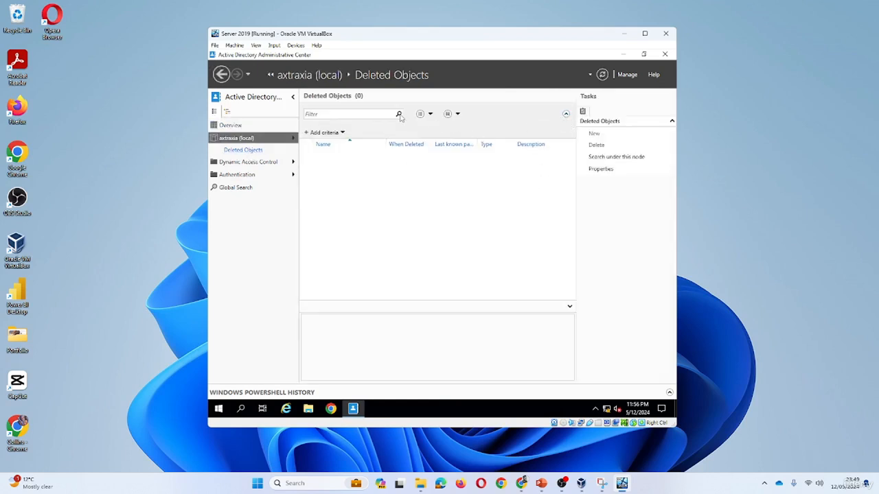
pyautogui.click(426, 116)
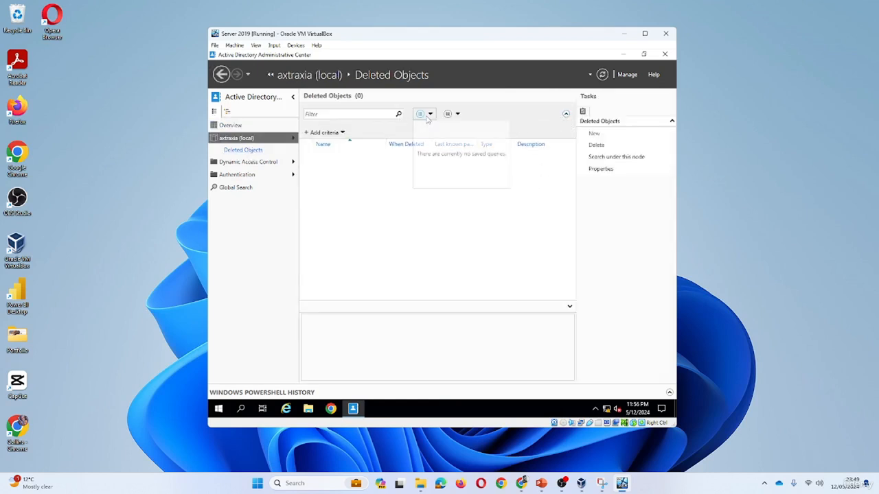
pyautogui.click(603, 76)
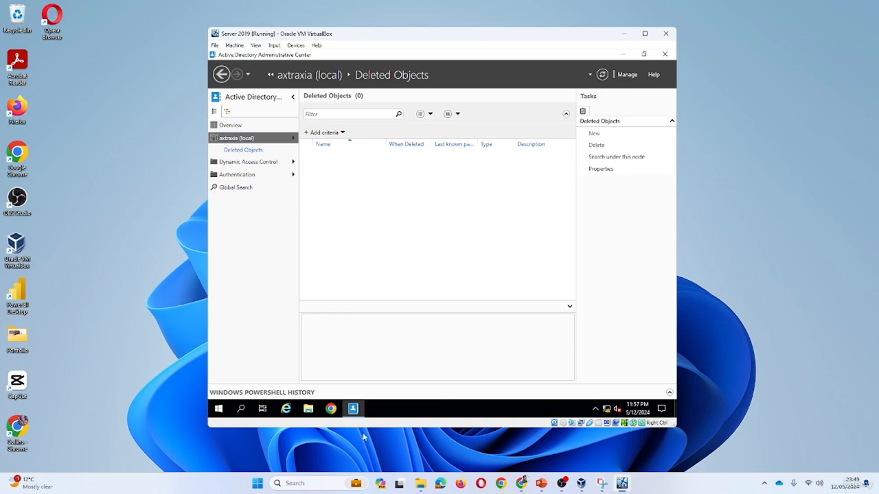
pyautogui.click(218, 408)
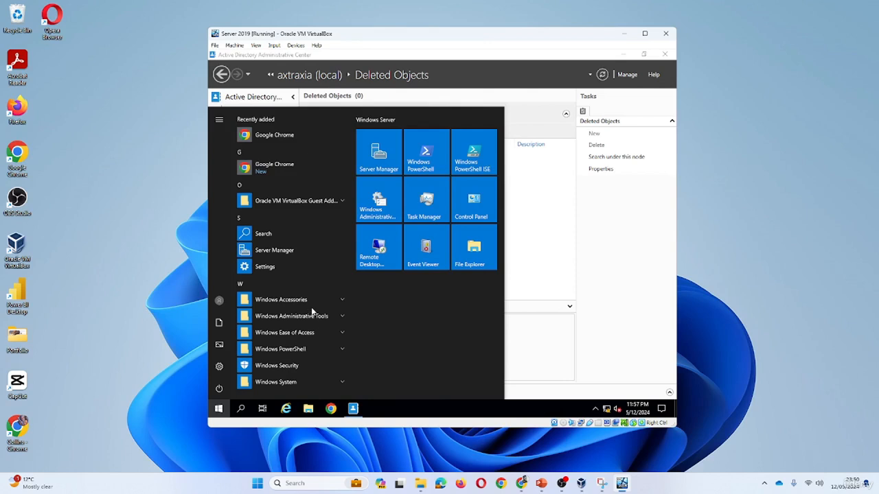
# - Reopen the console with View > Advanced Features turned off and show the Users container
pyautogui.click(321, 322)
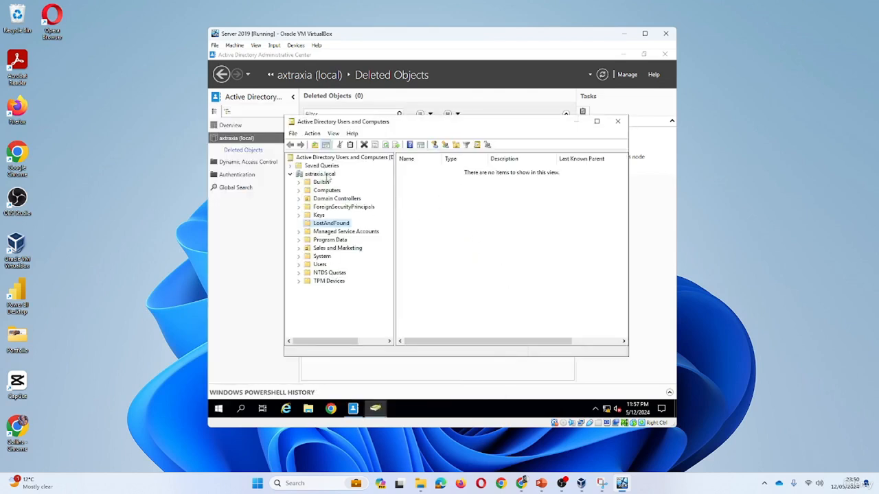
pyautogui.click(333, 134)
pyautogui.click(358, 214)
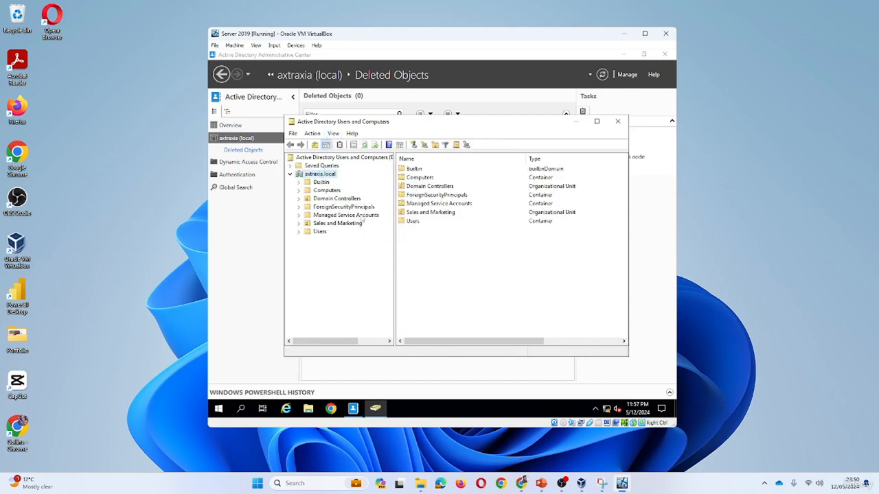
pyautogui.click(333, 133)
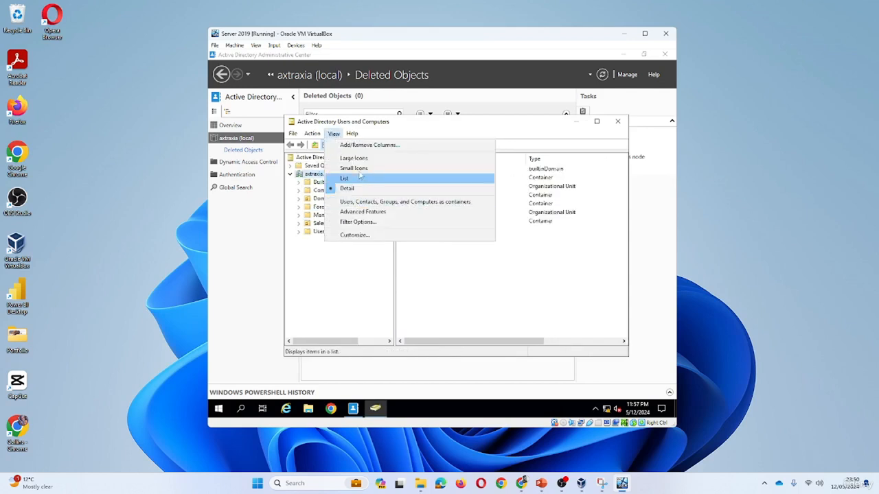
pyautogui.click(369, 216)
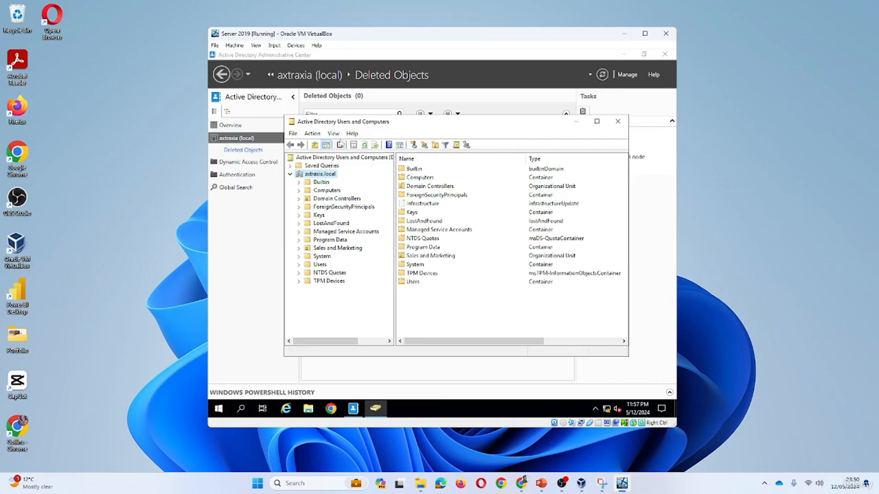
pyautogui.click(333, 133)
pyautogui.click(350, 220)
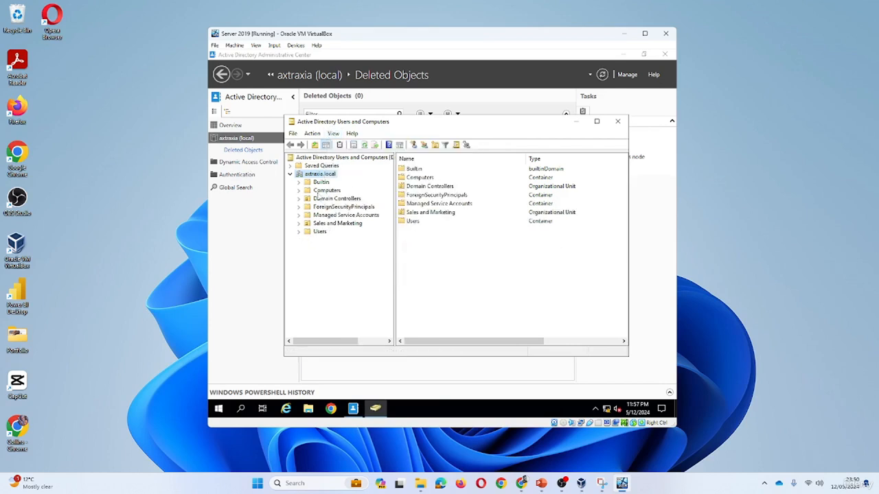
pyautogui.click(320, 232)
# - Copy the existing Sales and Marketing user, entering the new user's names and logon name
pyautogui.click(340, 224)
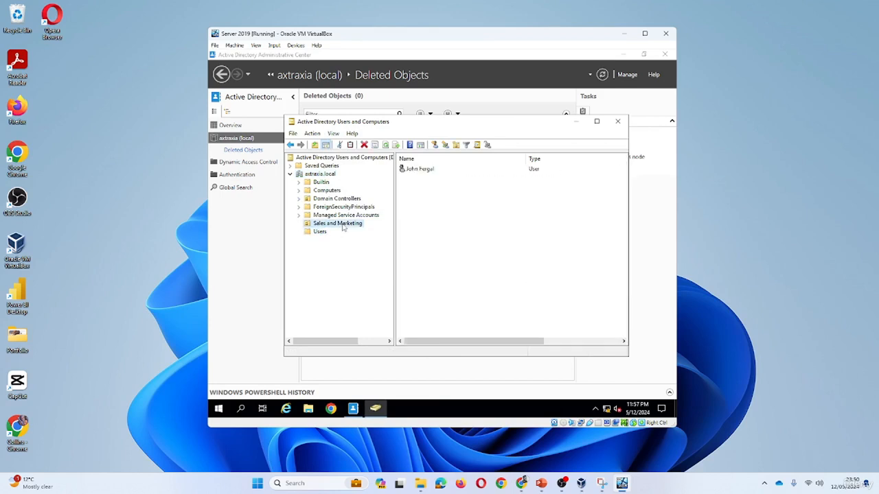
pyautogui.rightClick(421, 171)
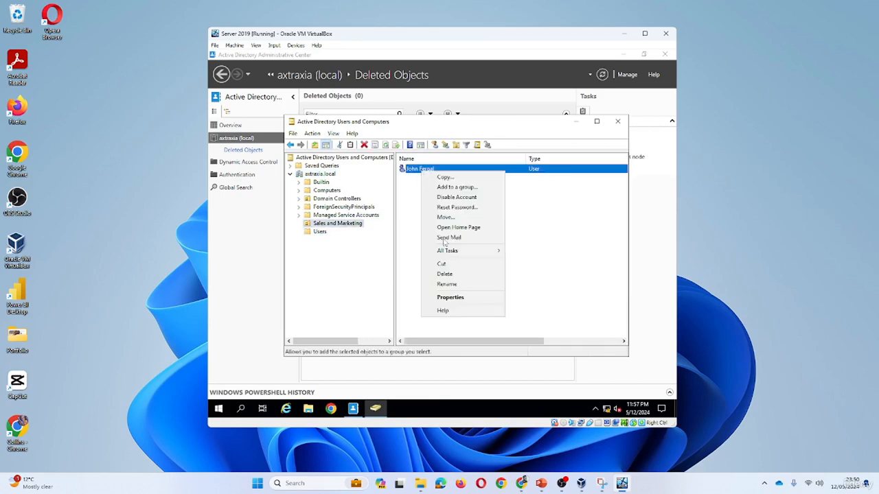
pyautogui.click(430, 177)
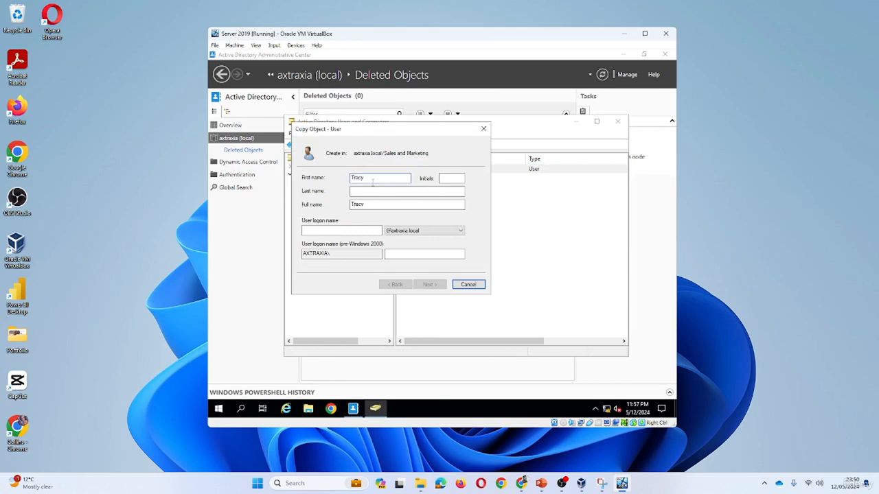
pyautogui.press('Tab')
pyautogui.press('Tab')
pyautogui.write('Mi')
pyautogui.click(342, 230)
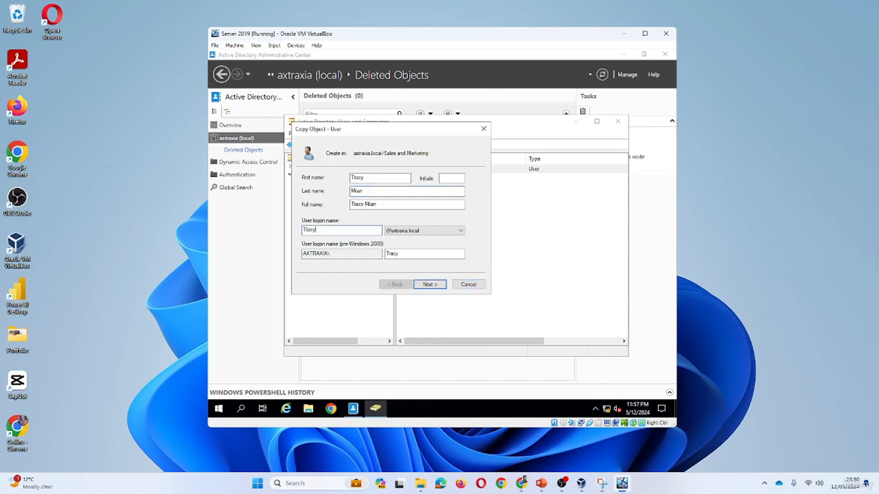
# - Set and confirm the new user's password and finish the Copy Object wizard
pyautogui.click(430, 284)
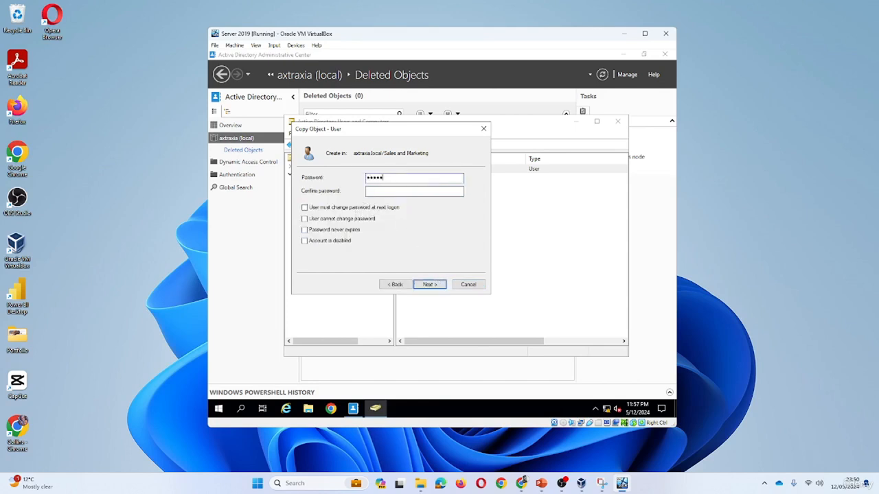
pyautogui.click(414, 191)
pyautogui.click(426, 284)
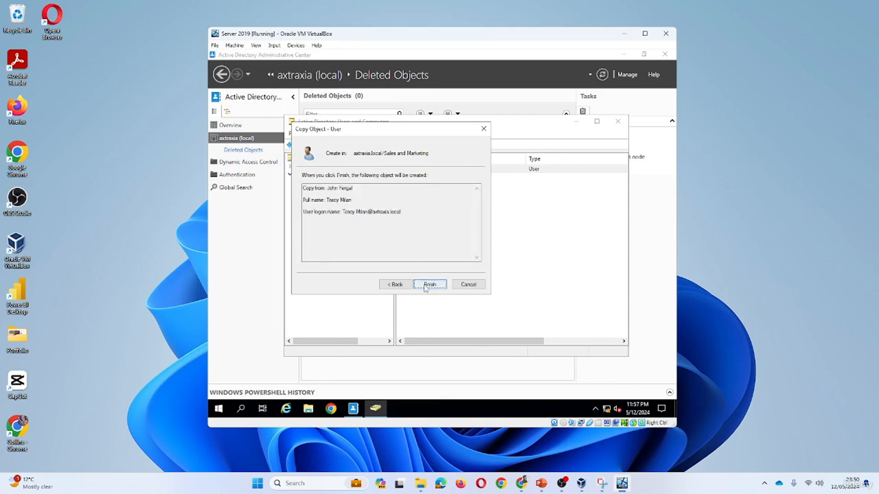
pyautogui.click(427, 285)
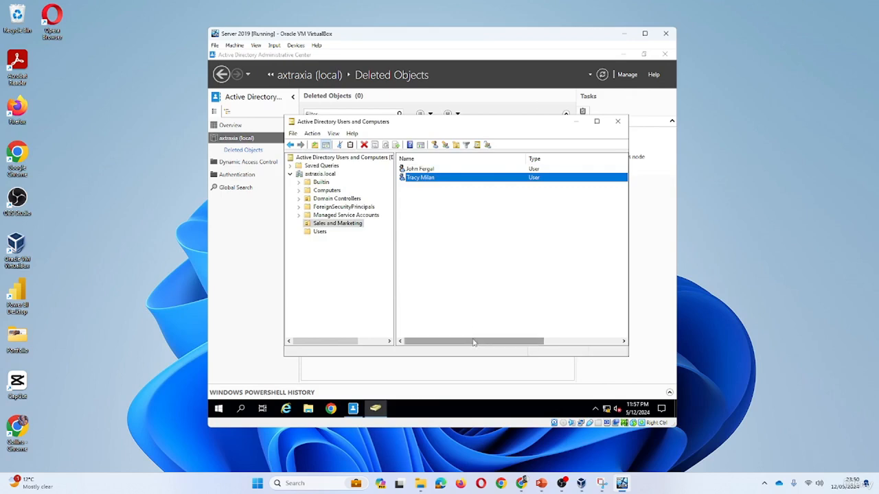
pyautogui.moveTo(473, 342); pyautogui.dragTo(447, 344)
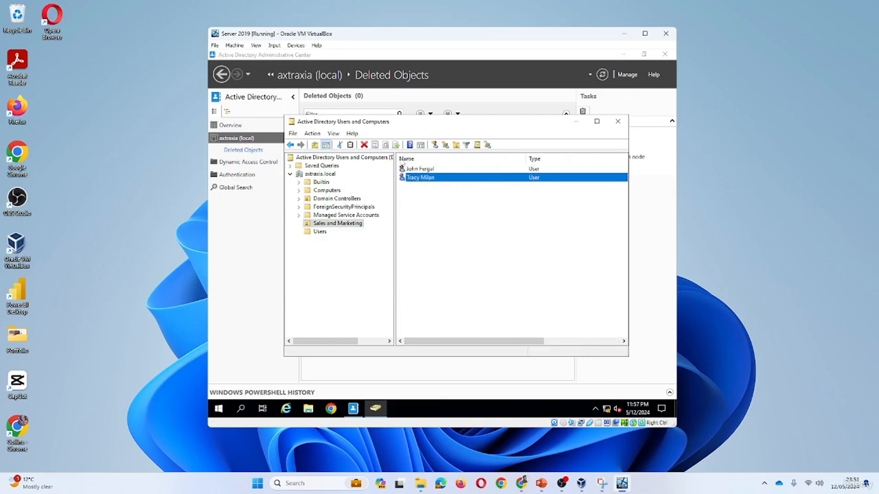
# - Enter Sales Executive as the copied user's Description and Job Title, then save the properties
pyautogui.doubleClick(424, 178)
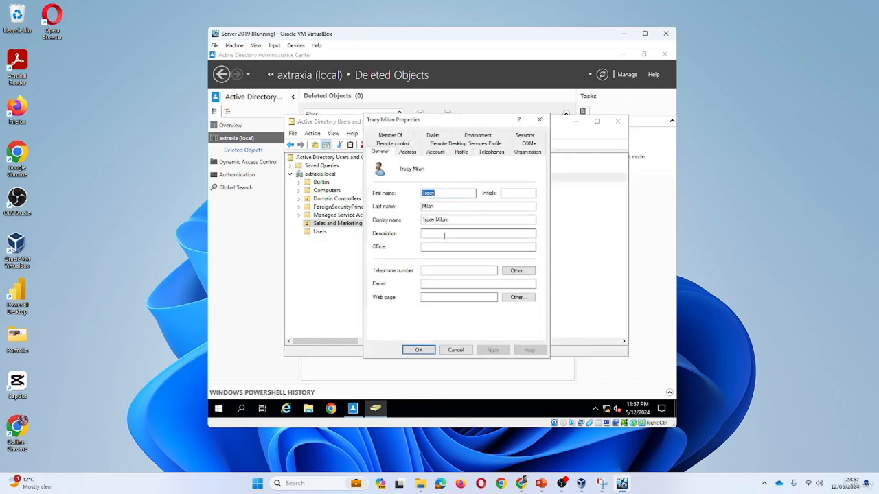
pyautogui.click(444, 234)
pyautogui.write('Sales Executive')
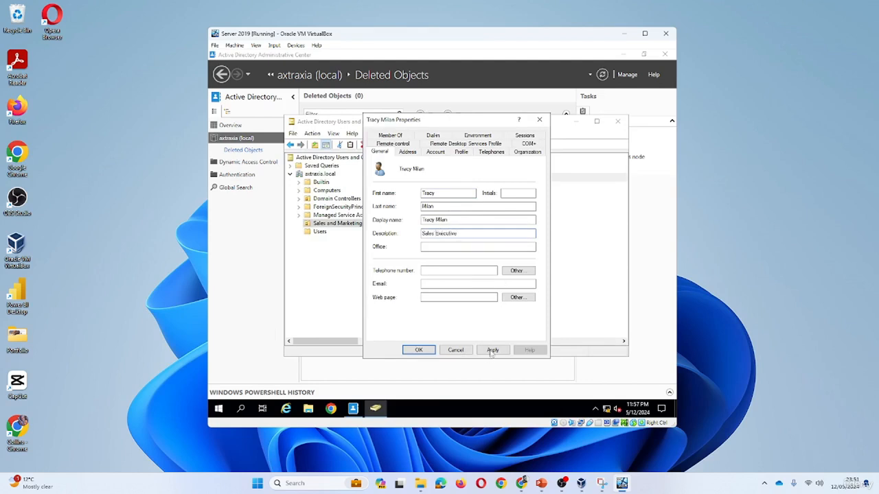
pyautogui.moveTo(467, 235); pyautogui.dragTo(390, 238)
pyautogui.hotkey('ctrl', 'c')
pyautogui.click(538, 156)
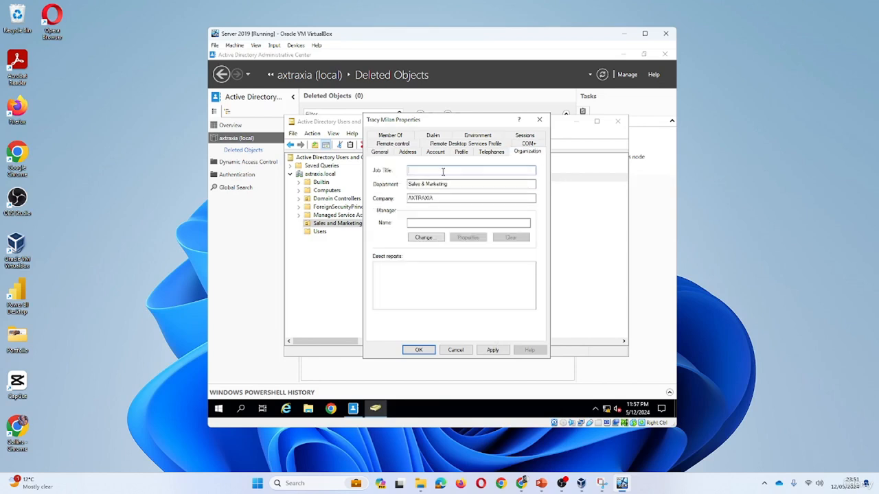
pyautogui.click(442, 171)
pyautogui.hotkey('ctrl', 'v')
pyautogui.click(491, 350)
pyautogui.click(419, 351)
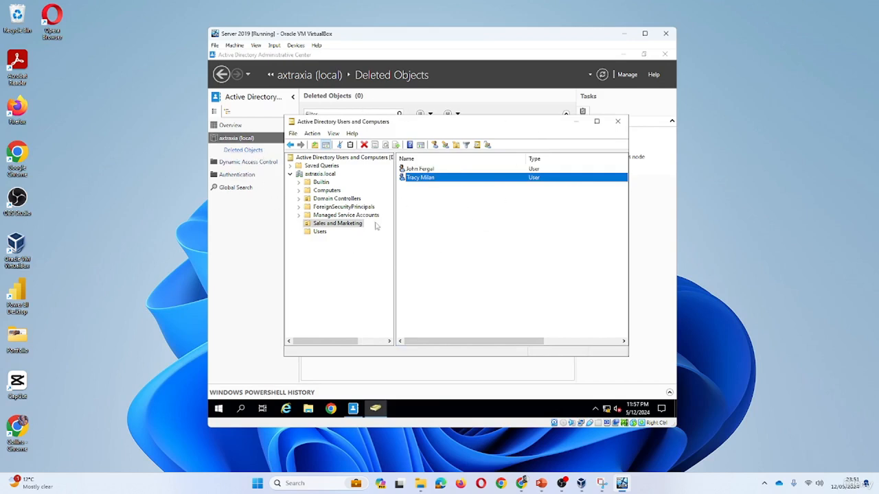
# - Delete the Sales Executive user and refresh Deleted Objects in the Administrative Center
pyautogui.rightClick(420, 178)
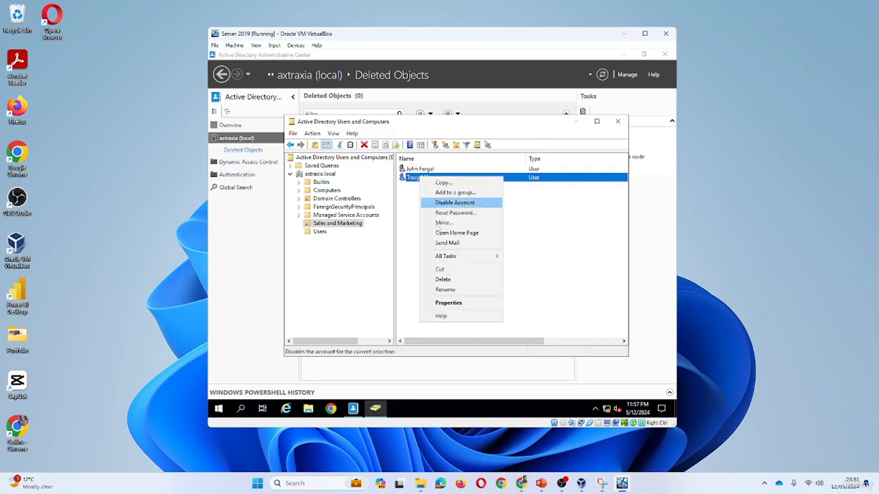
pyautogui.click(443, 279)
pyautogui.click(477, 263)
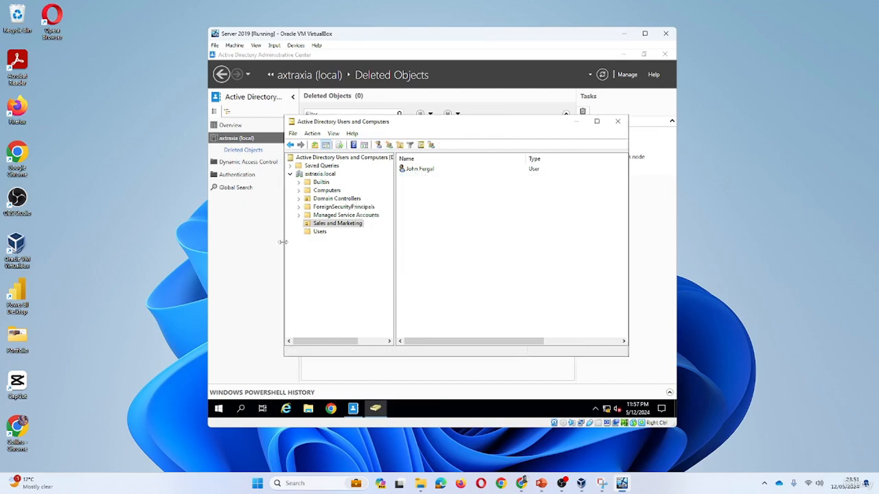
pyautogui.click(576, 122)
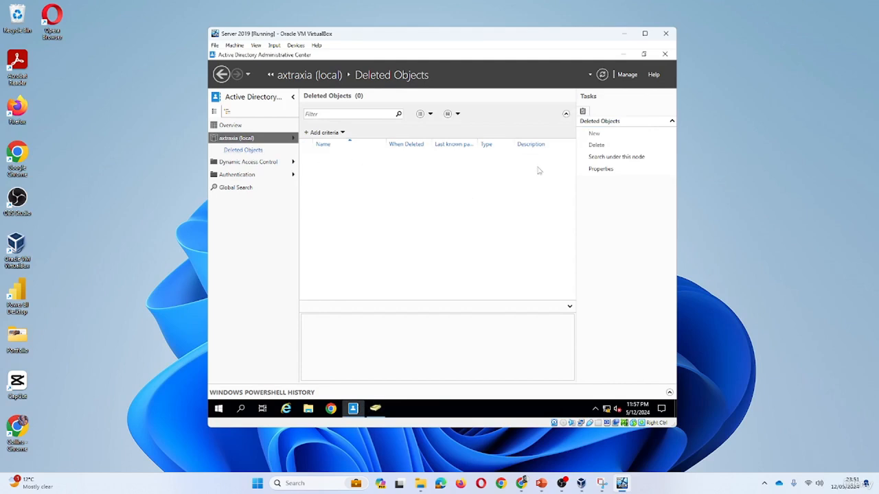
pyautogui.click(602, 75)
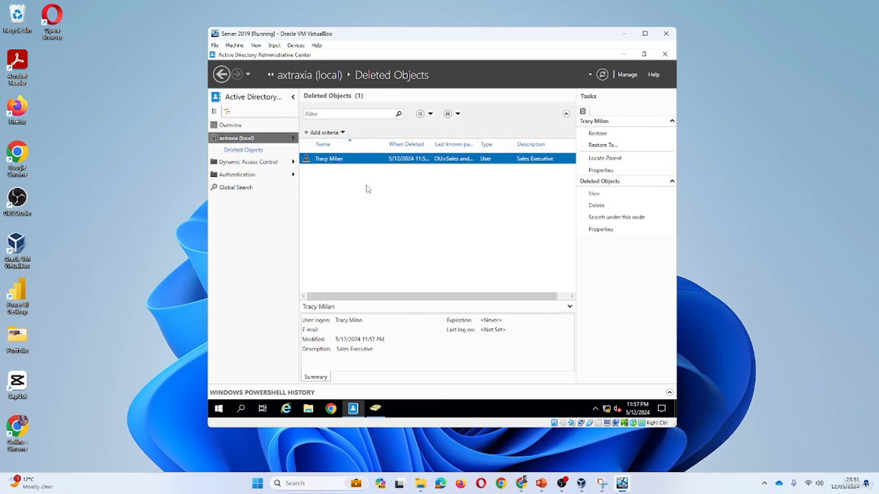
# - Restore the user from Deleted Objects, then refresh the Sales and Marketing list in Users and Computers
pyautogui.rightClick(335, 159)
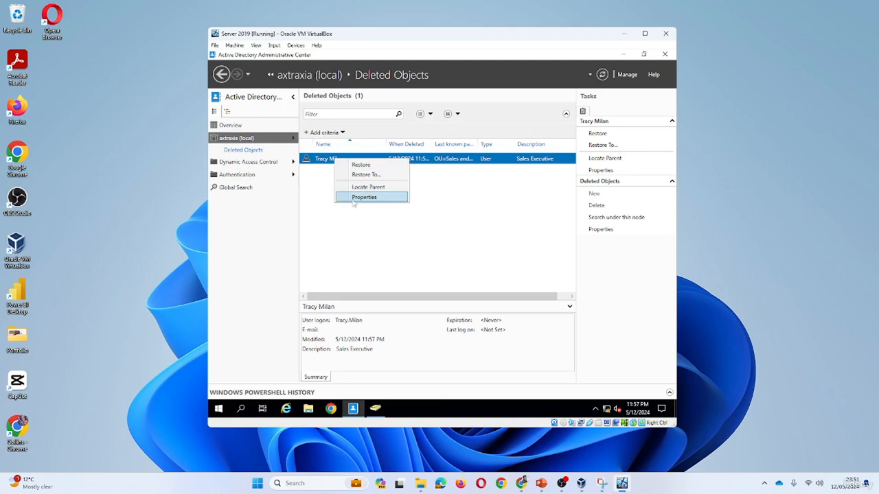
pyautogui.click(377, 166)
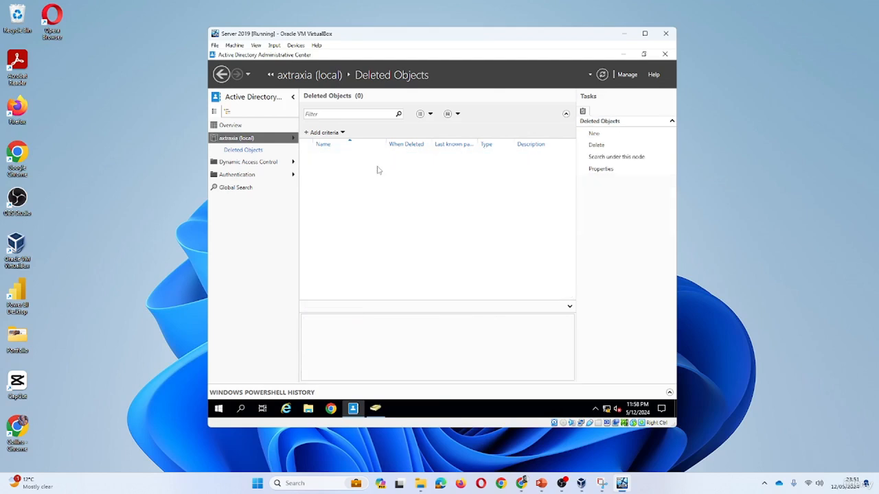
pyautogui.click(373, 410)
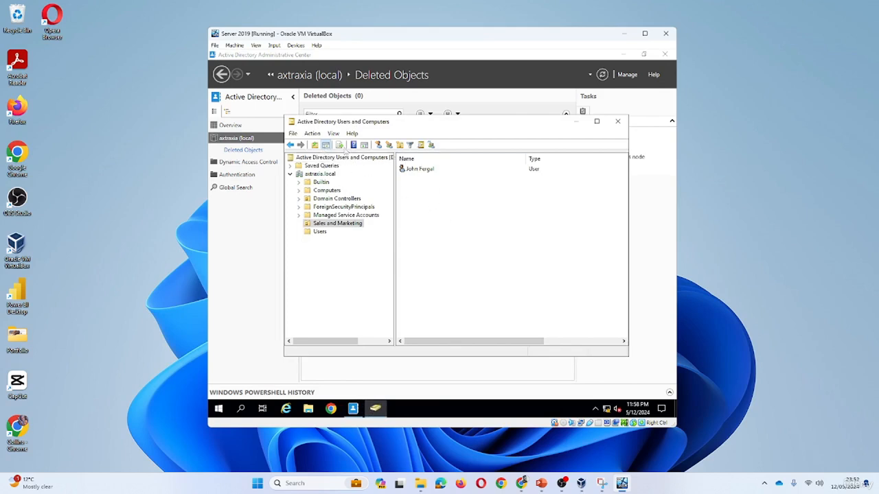
pyautogui.rightClick(455, 205)
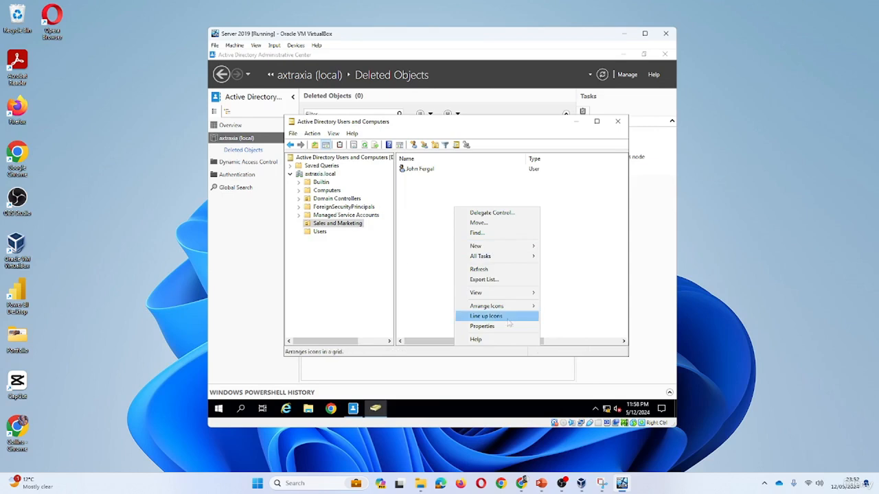
pyautogui.click(492, 274)
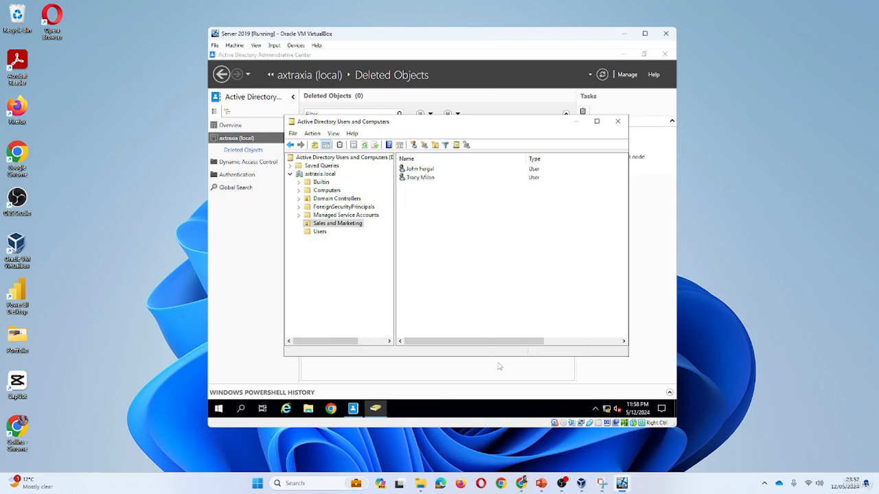
pyautogui.moveTo(513, 343); pyautogui.dragTo(463, 343)
# - Copy the restored user into a new account, entering its first name and logon name
pyautogui.rightClick(427, 179)
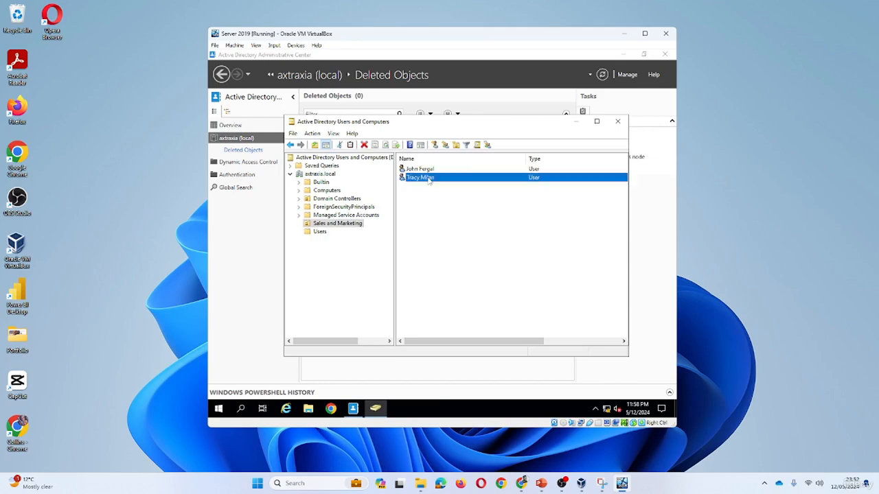
pyautogui.click(451, 183)
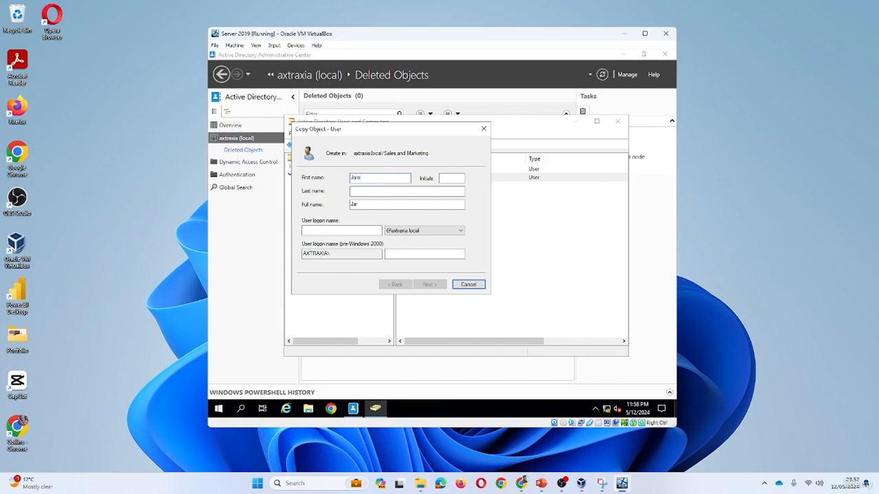
pyautogui.write('Jared')
pyautogui.press('Tab')
pyautogui.click(350, 230)
pyautogui.write('Jare')
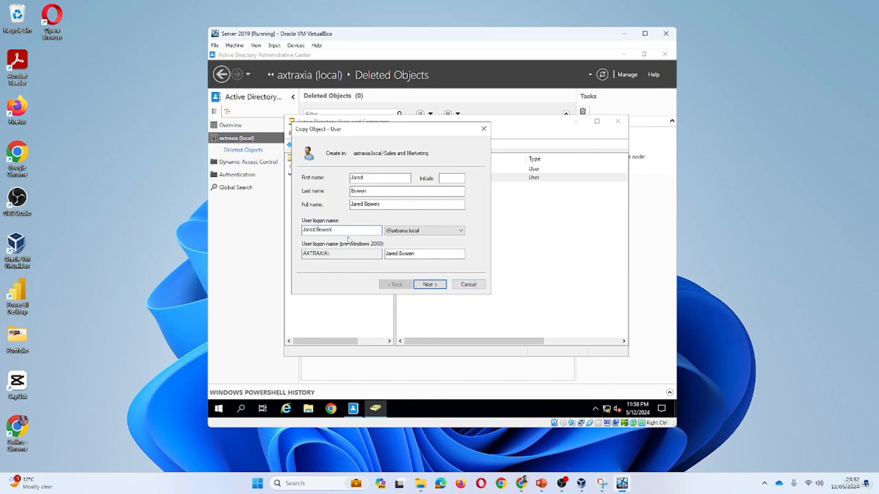
# - Set and confirm the copied user's password and finish the wizard
pyautogui.click(427, 284)
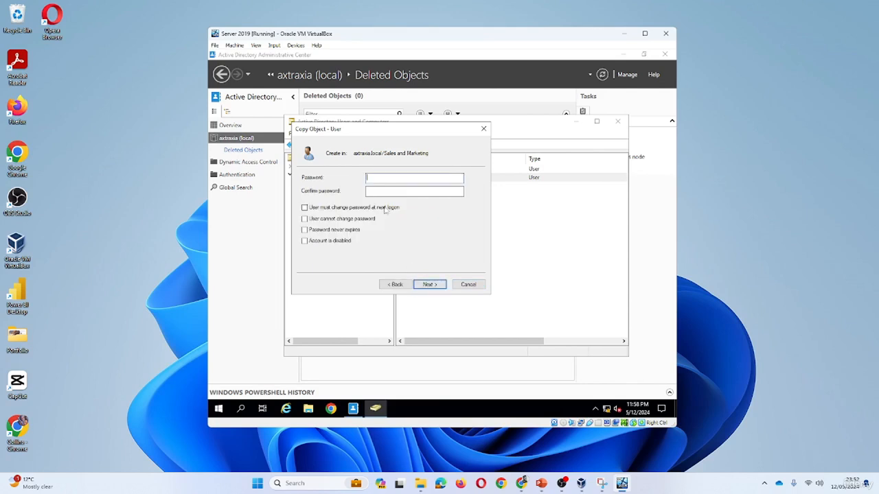
pyautogui.write('Pd')
pyautogui.press('Tab')
pyautogui.click(428, 283)
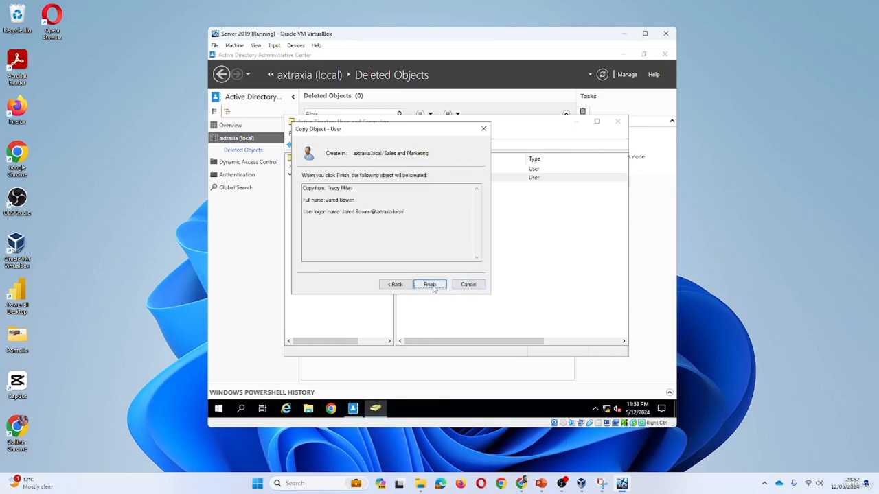
pyautogui.click(430, 284)
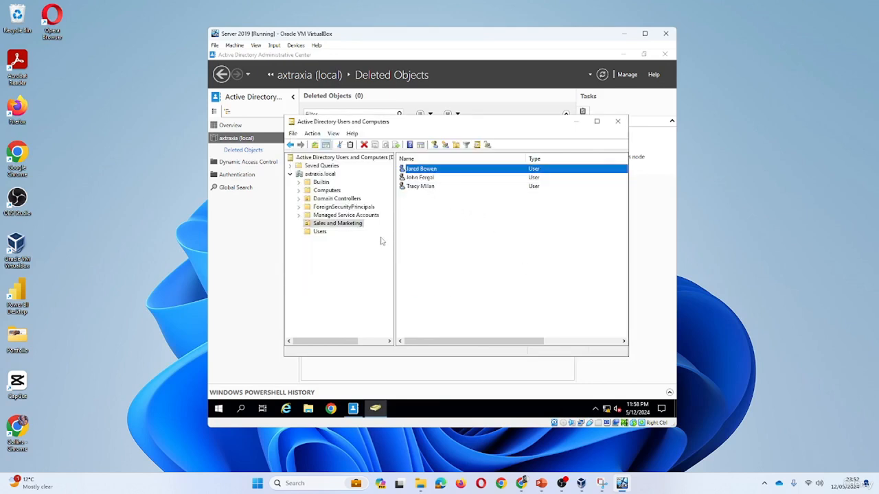
# - Add an organizational unit named Developers directly beneath the axtraxia.local domain
pyautogui.rightClick(328, 175)
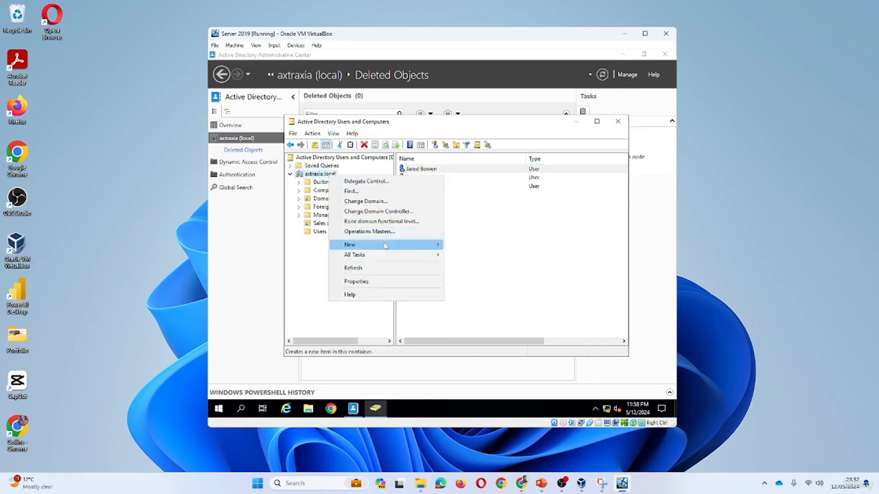
pyautogui.moveTo(392, 246)
pyautogui.click(481, 315)
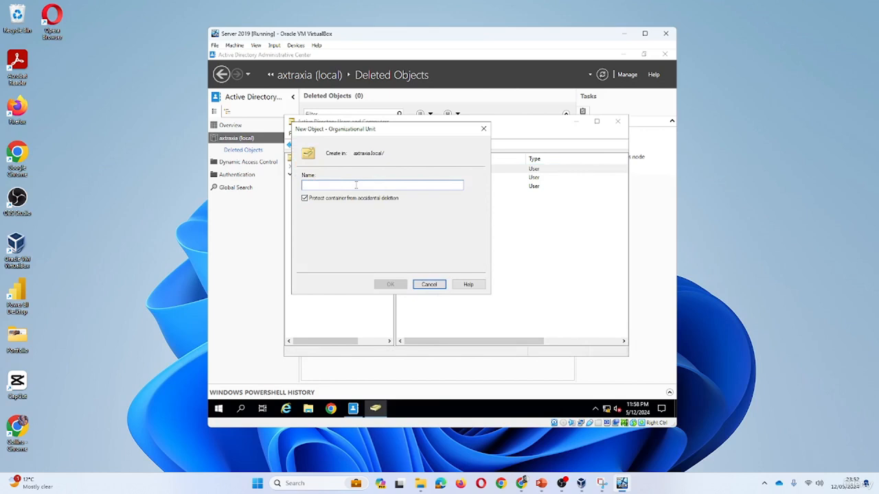
pyautogui.write('S')
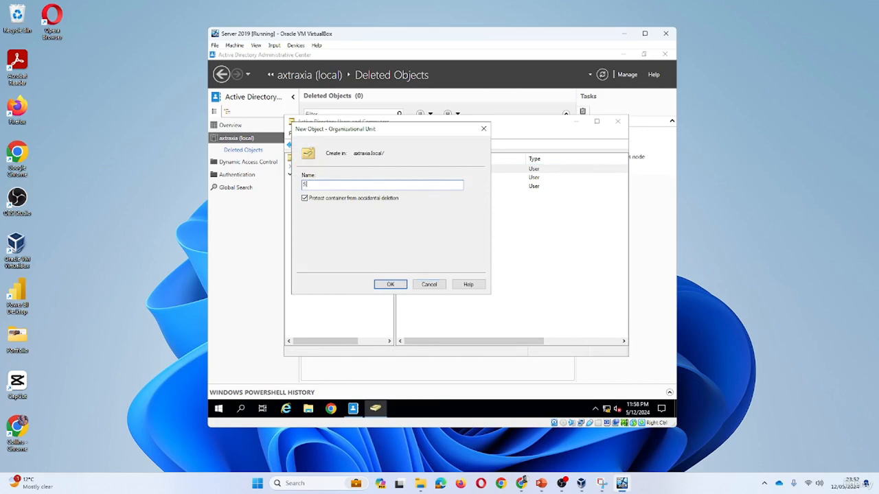
pyautogui.write('r')
pyautogui.press('BackSpace')
pyautogui.press('BackSpace')
pyautogui.write('D')
pyautogui.press('BackSpace')
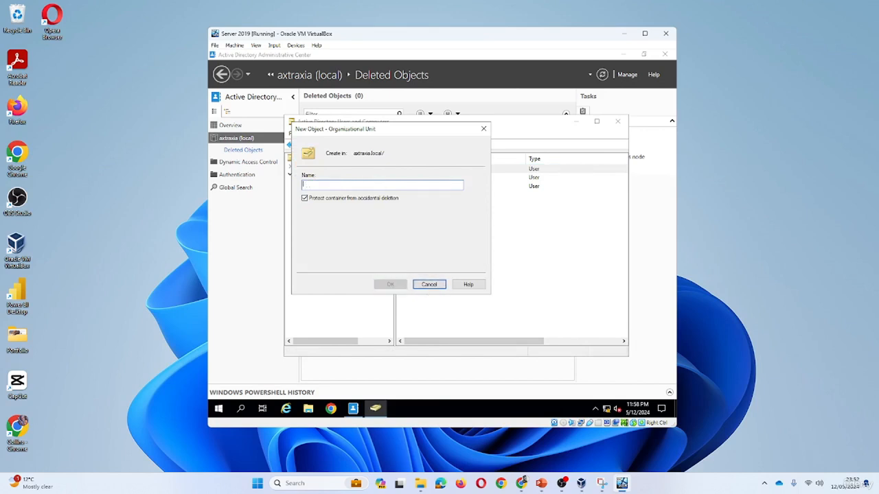
pyautogui.write('Da')
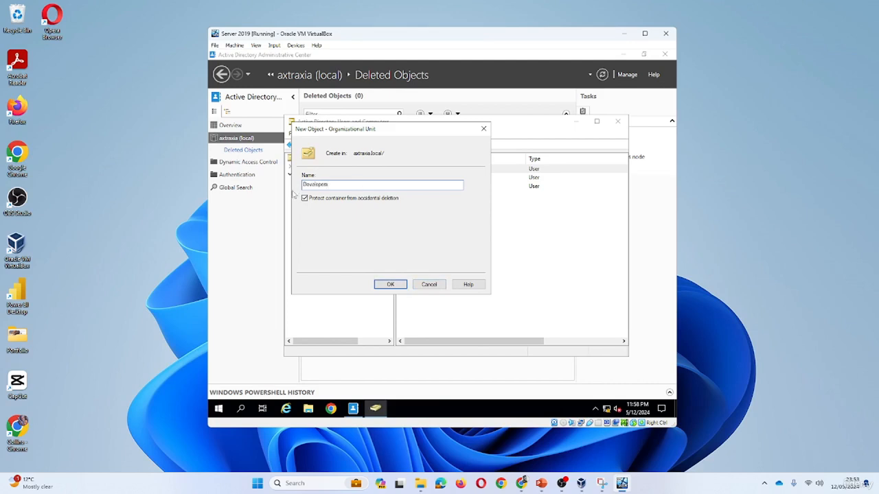
pyautogui.click(398, 288)
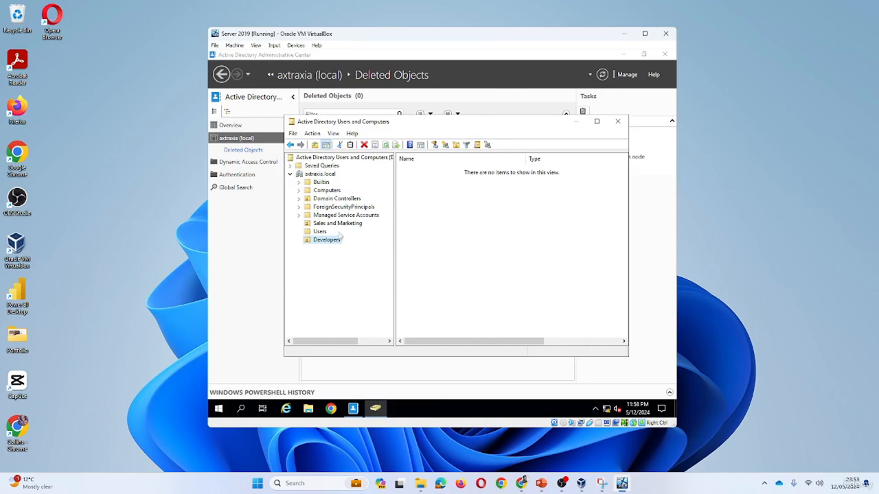
# - Move the new user from Sales and Marketing into the Developers OU
pyautogui.click(335, 224)
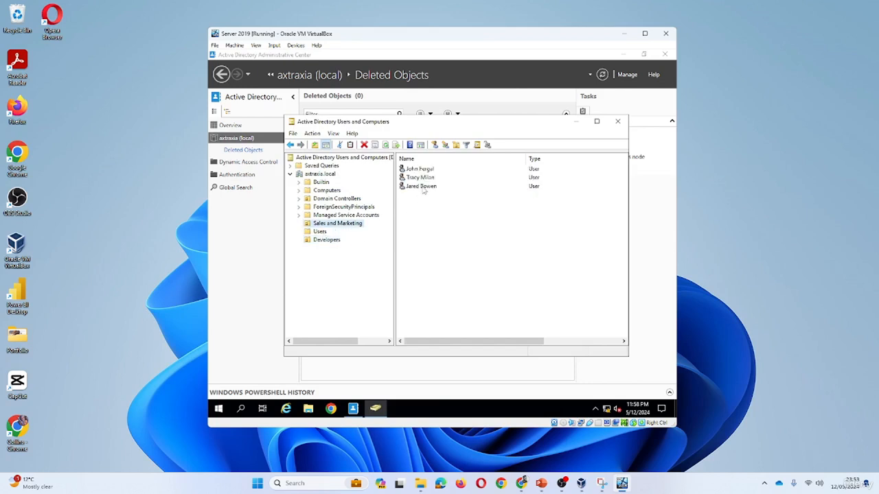
pyautogui.moveTo(424, 192); pyautogui.dragTo(335, 240)
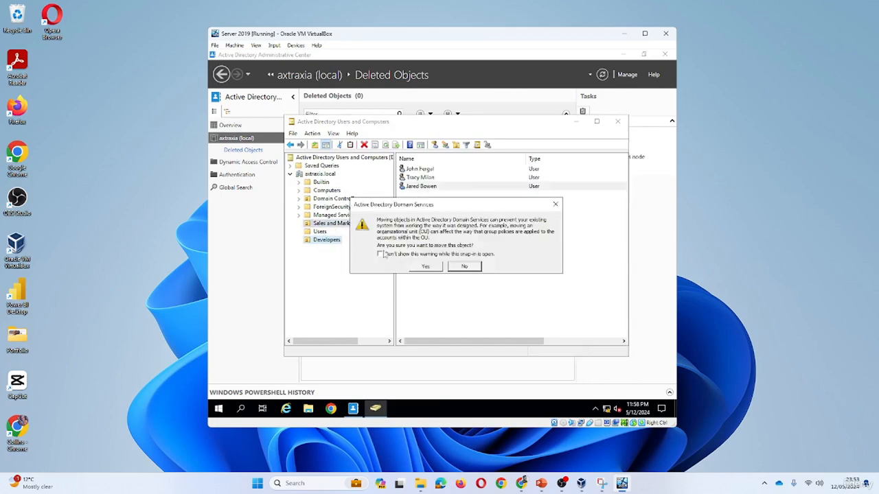
pyautogui.click(424, 267)
pyautogui.click(328, 240)
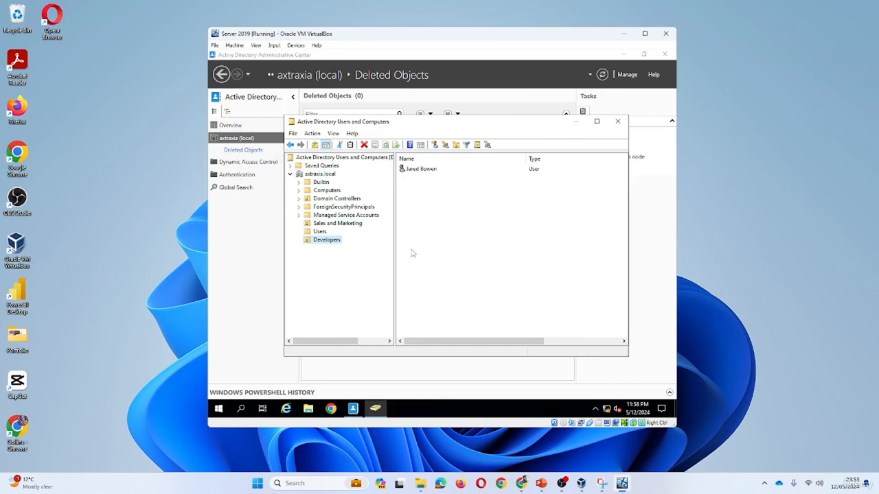
# - Set the moved user's Description and Job Title to Software Engineer and save
pyautogui.doubleClick(420, 169)
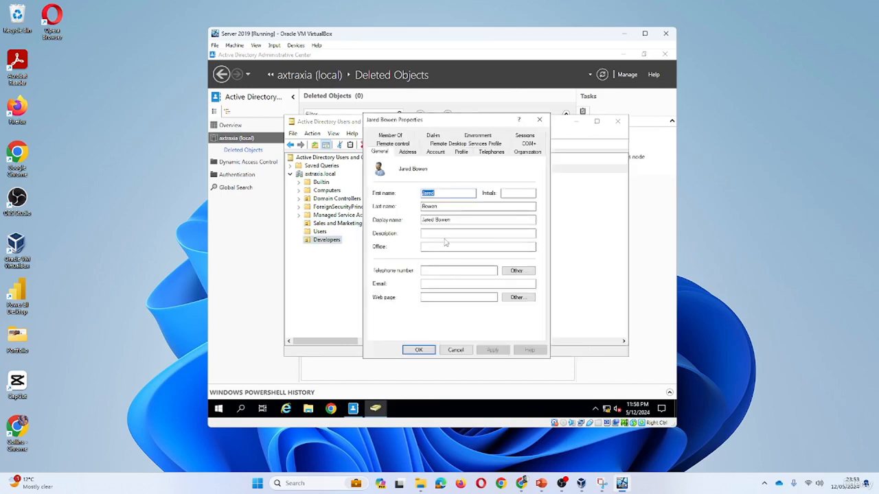
pyautogui.click(447, 234)
pyautogui.write('Software Engineer')
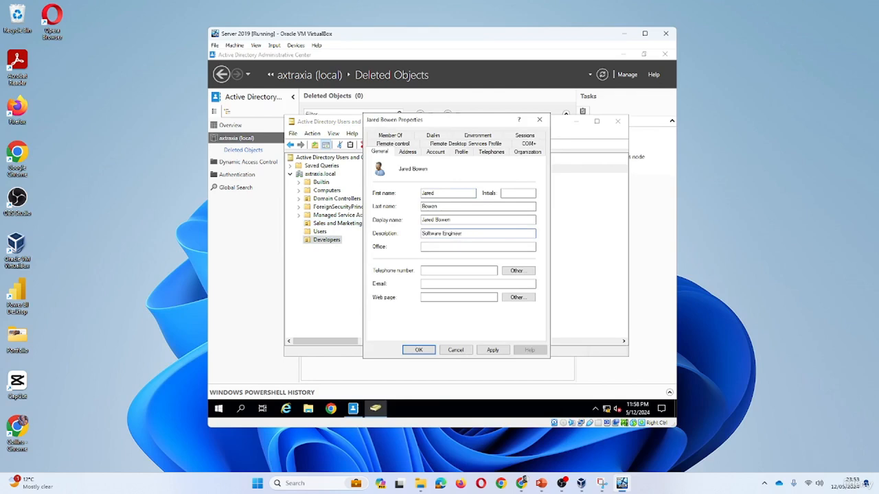
pyautogui.hotkey('ctrl', 'a')
pyautogui.hotkey('ctrl', 'c')
pyautogui.click(527, 152)
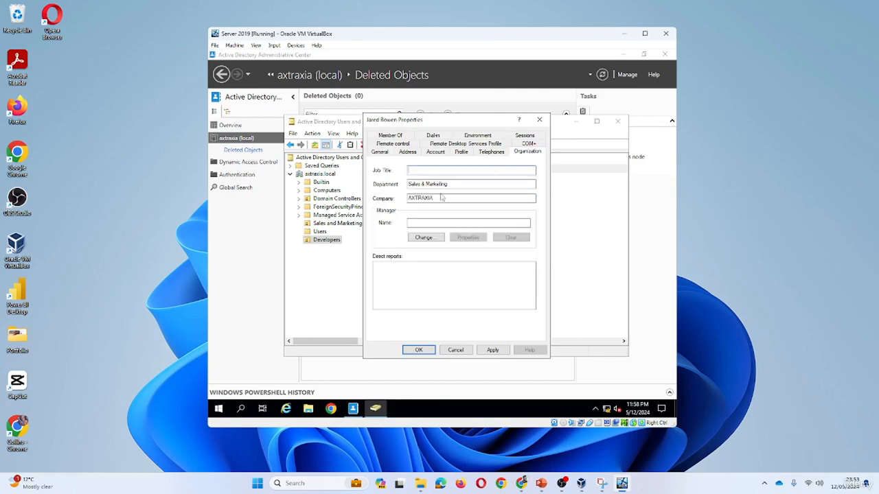
pyautogui.hotkey('ctrl', 'v')
pyautogui.click(493, 350)
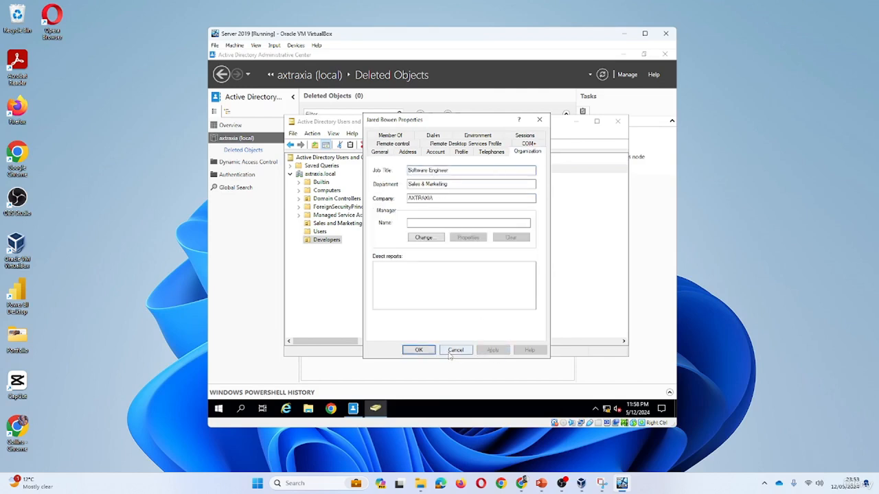
pyautogui.click(419, 350)
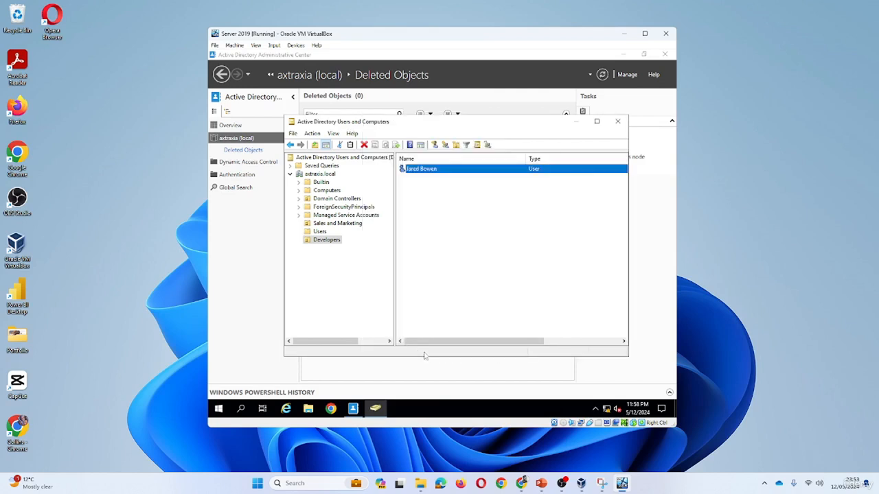
# - Reopen the user's properties, enter AXTRAXIA as company and replace the Sales & Marketing department
pyautogui.doubleClick(437, 173)
pyautogui.click(523, 144)
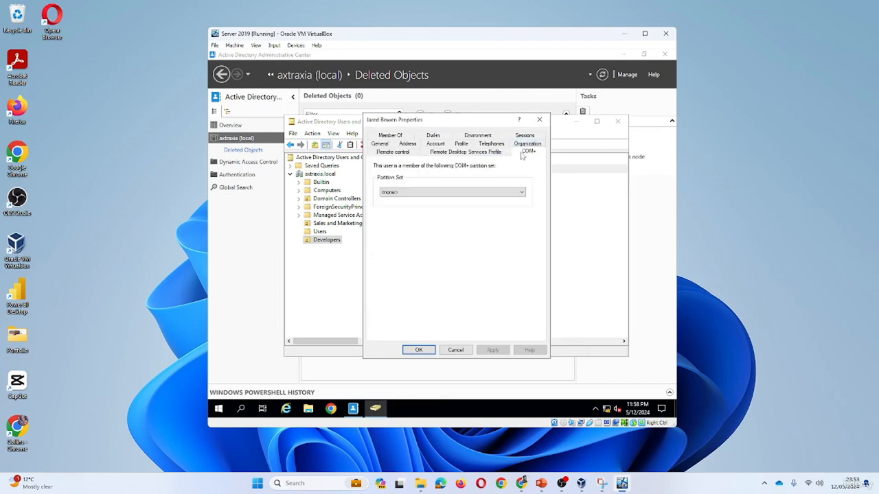
pyautogui.click(526, 144)
pyautogui.click(448, 199)
pyautogui.write('AXTRAXIA')
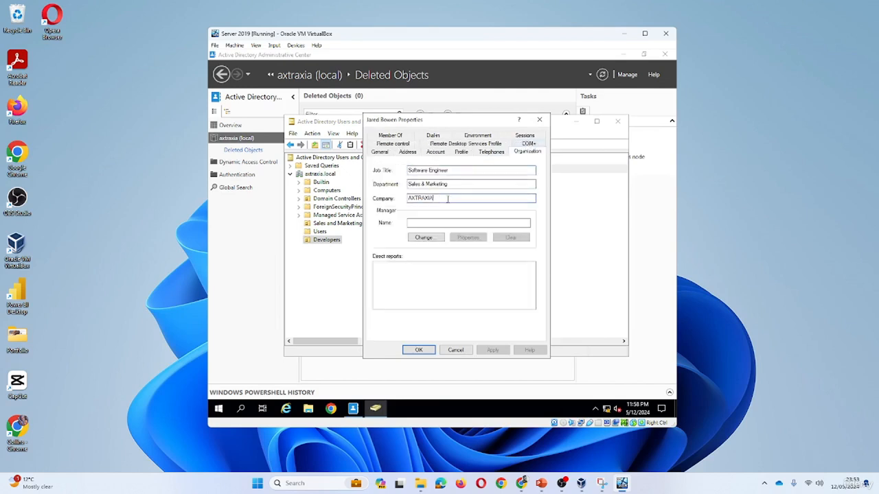
pyautogui.moveTo(435, 198); pyautogui.dragTo(379, 209)
pyautogui.moveTo(469, 180); pyautogui.dragTo(383, 189)
pyautogui.write('U')
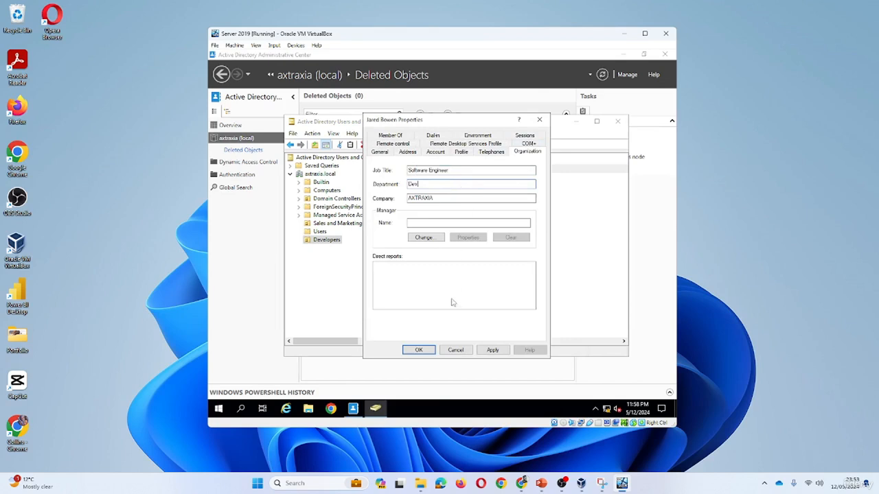
pyautogui.click(492, 350)
pyautogui.click(418, 349)
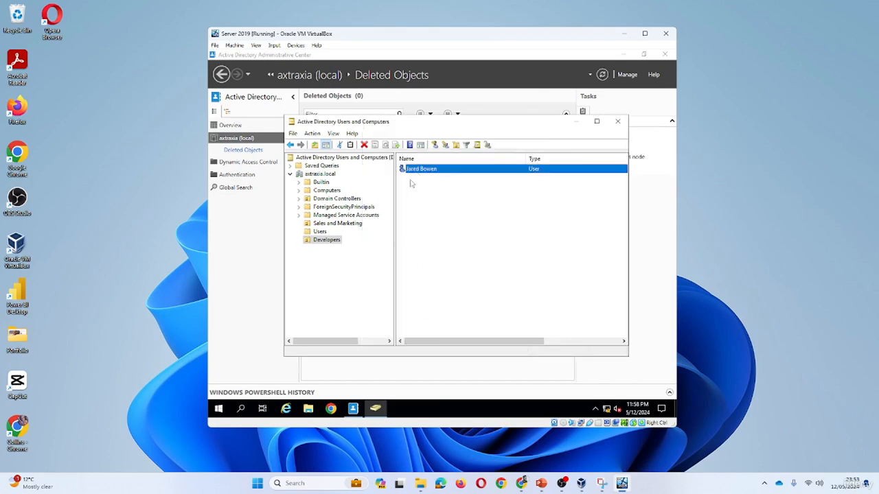
pyautogui.click(299, 218)
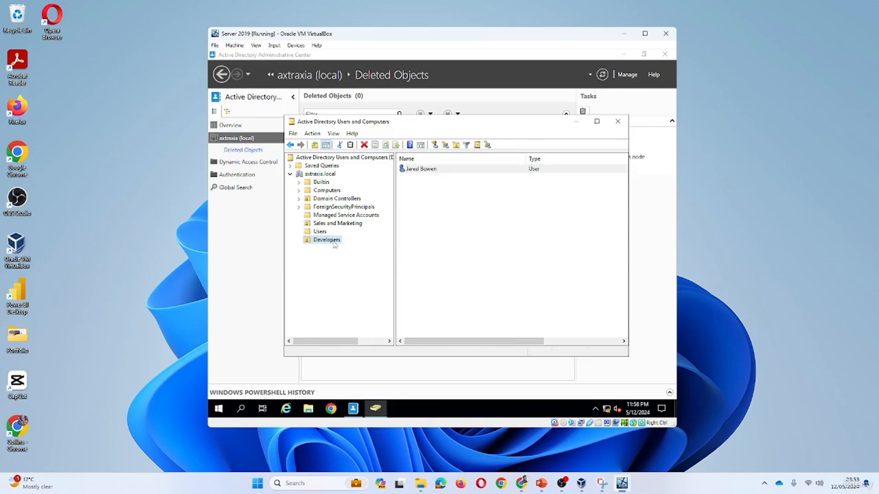
pyautogui.rightClick(330, 240)
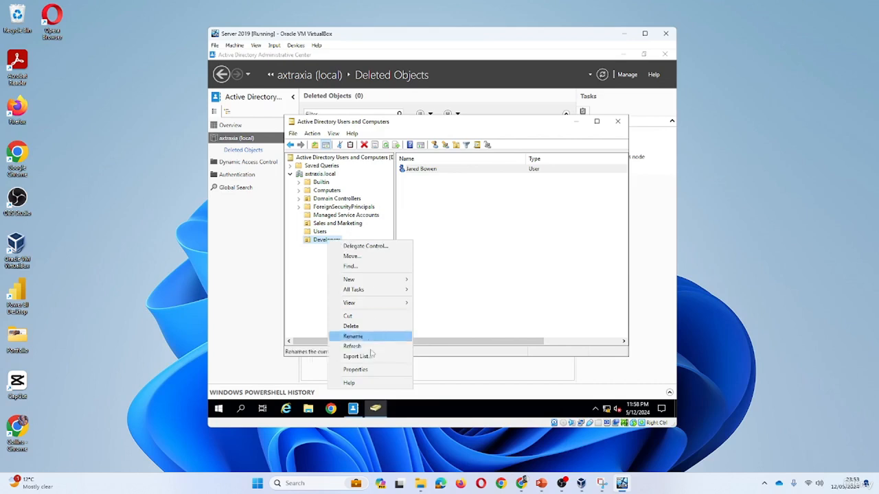
pyautogui.click(351, 326)
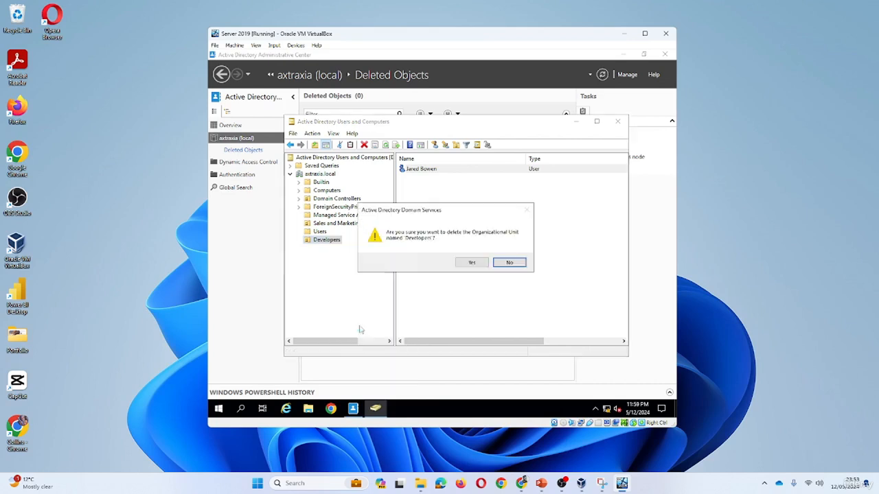
pyautogui.click(474, 261)
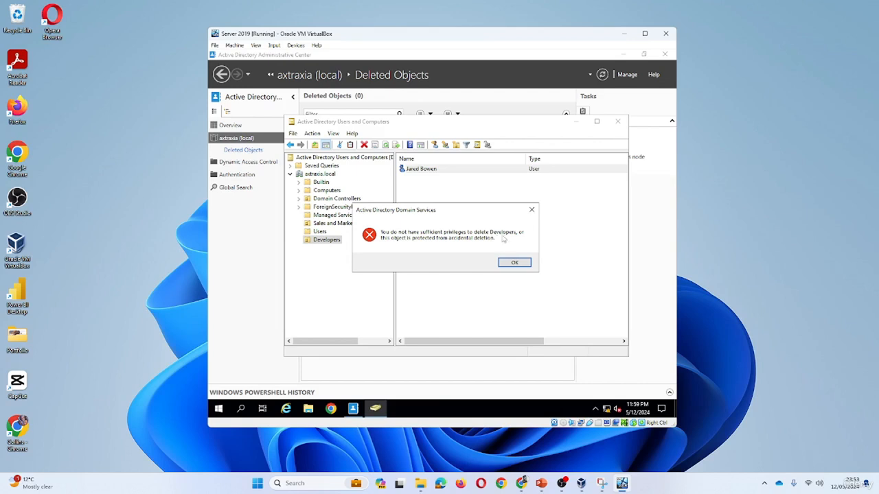
pyautogui.click(513, 263)
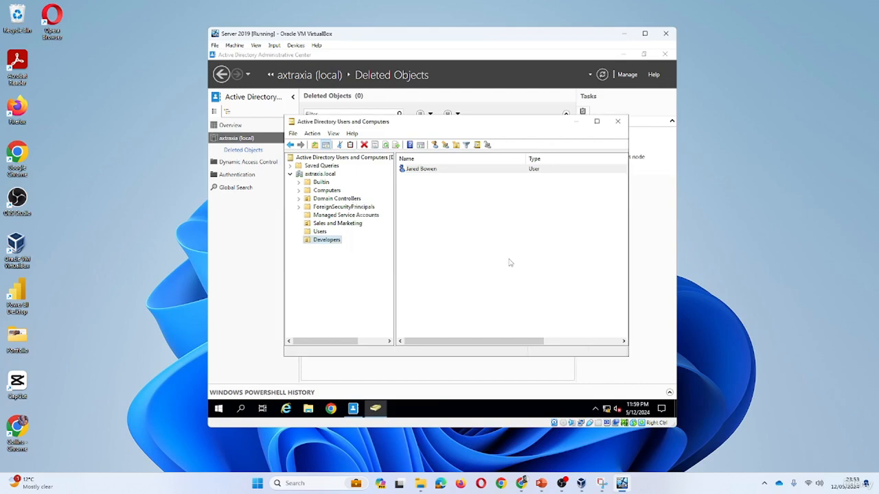
pyautogui.rightClick(335, 244)
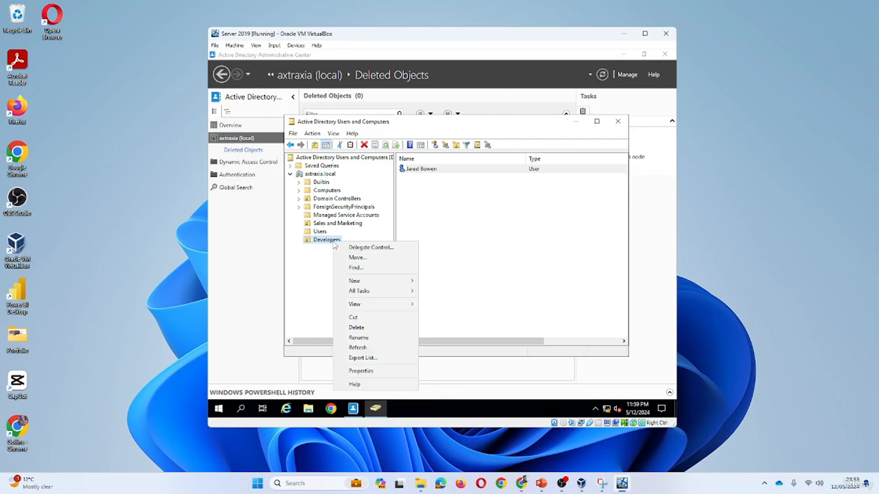
pyautogui.click(324, 255)
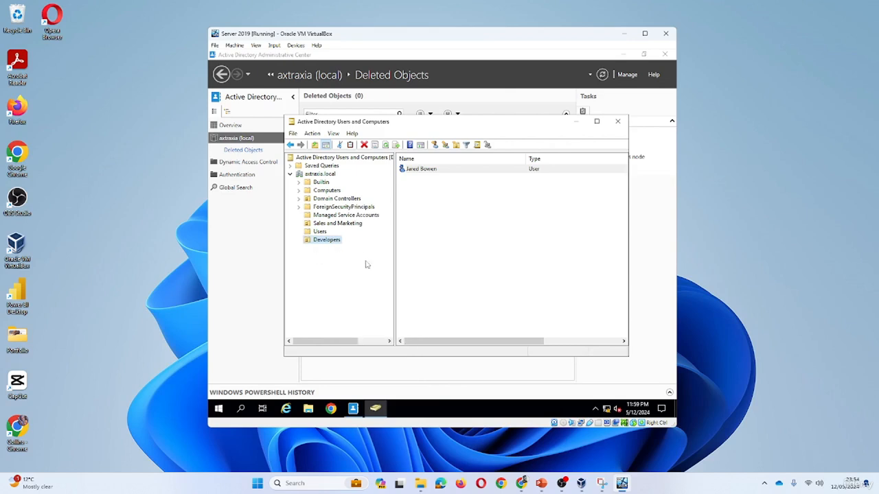
# - Create Test Delete OU inside Developers without protection against accidental deletion
pyautogui.rightClick(336, 243)
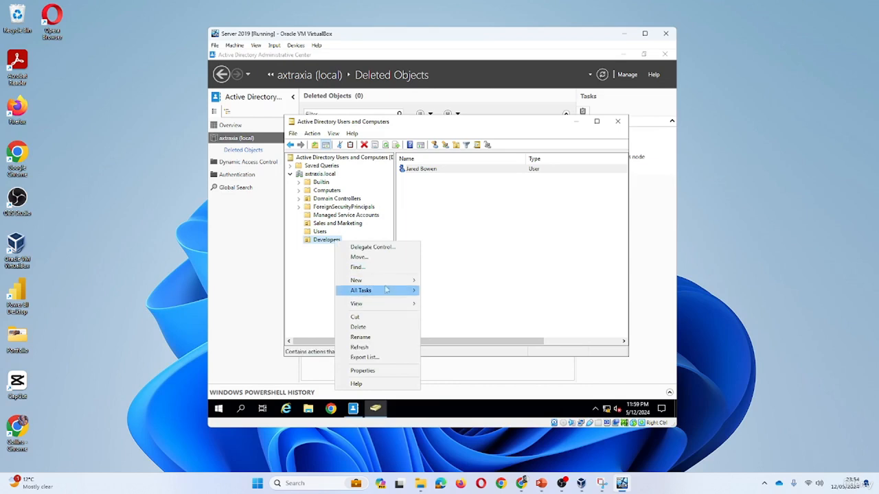
pyautogui.moveTo(392, 286)
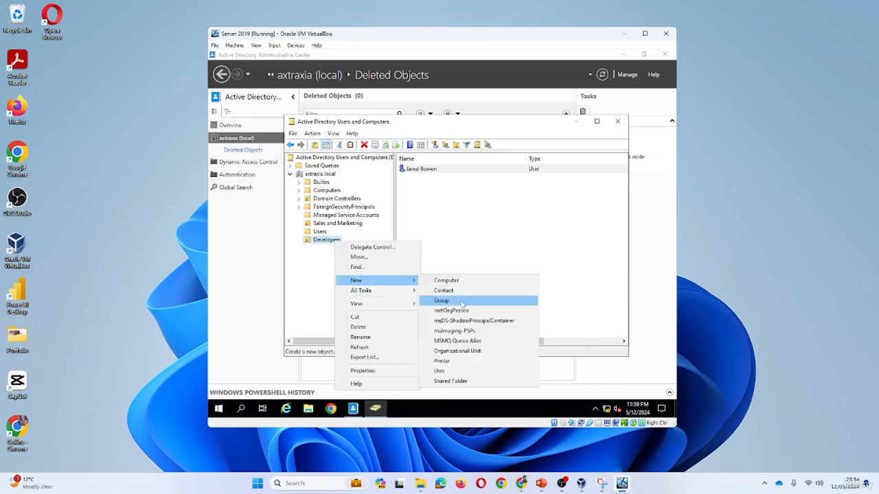
pyautogui.click(471, 352)
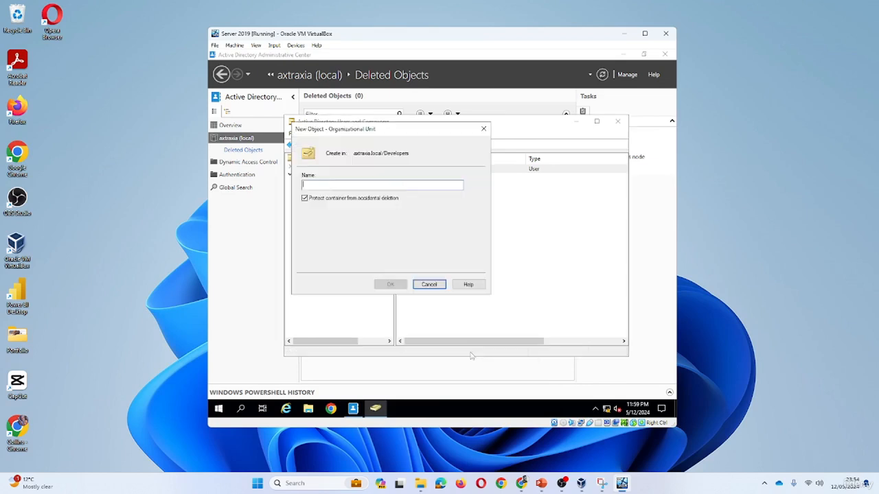
pyautogui.click(306, 198)
pyautogui.click(334, 185)
pyautogui.write('Test Delete OU')
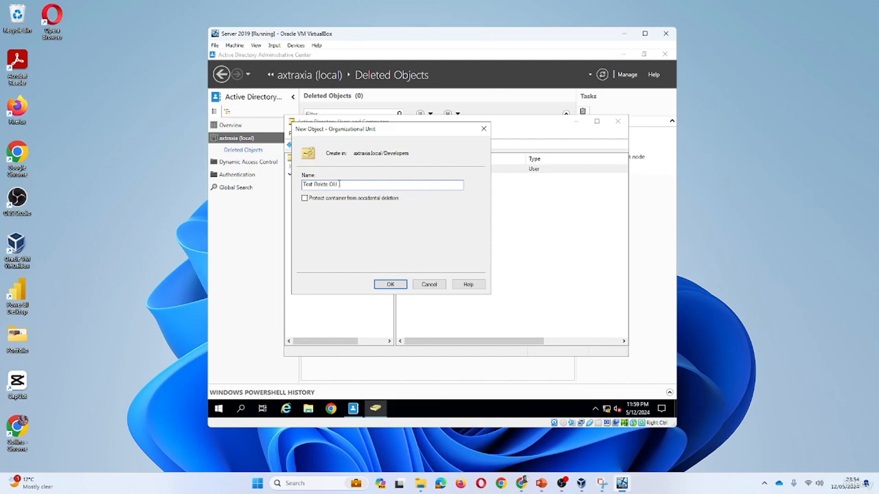
pyautogui.click(390, 284)
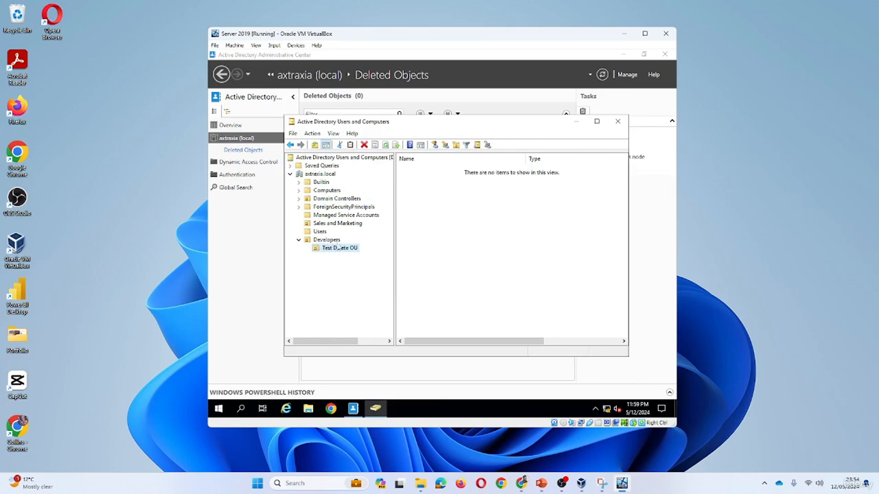
# - Move the Developers user account into Test Delete OU and check it there
pyautogui.click(322, 233)
pyautogui.click(328, 241)
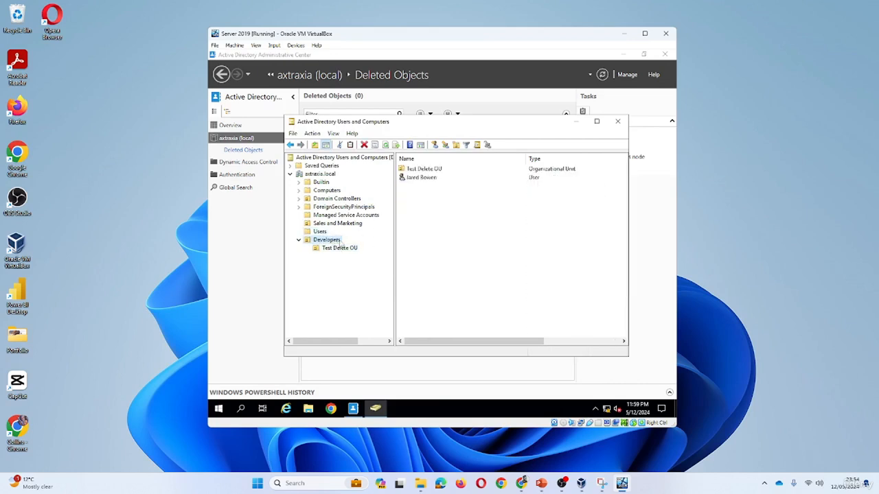
pyautogui.moveTo(420, 179); pyautogui.dragTo(426, 174)
pyautogui.click(347, 248)
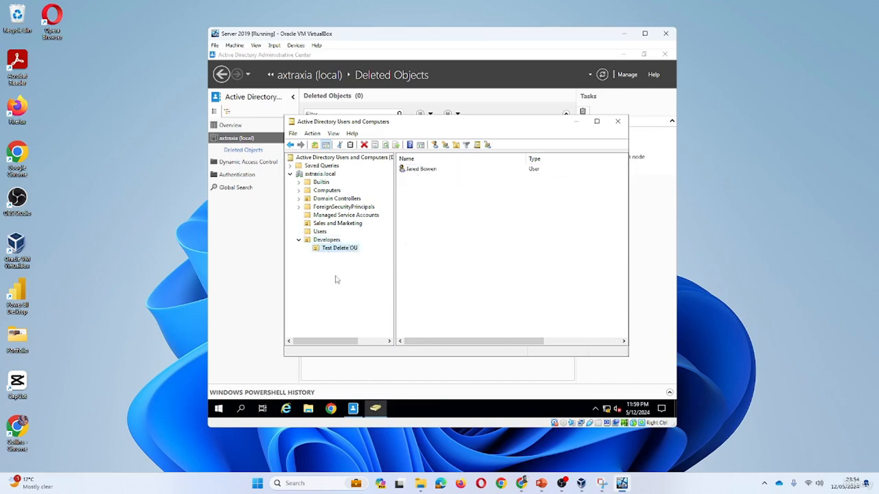
# - Delete Test Delete OU with its user, confirming the subtree deletion
pyautogui.rightClick(344, 250)
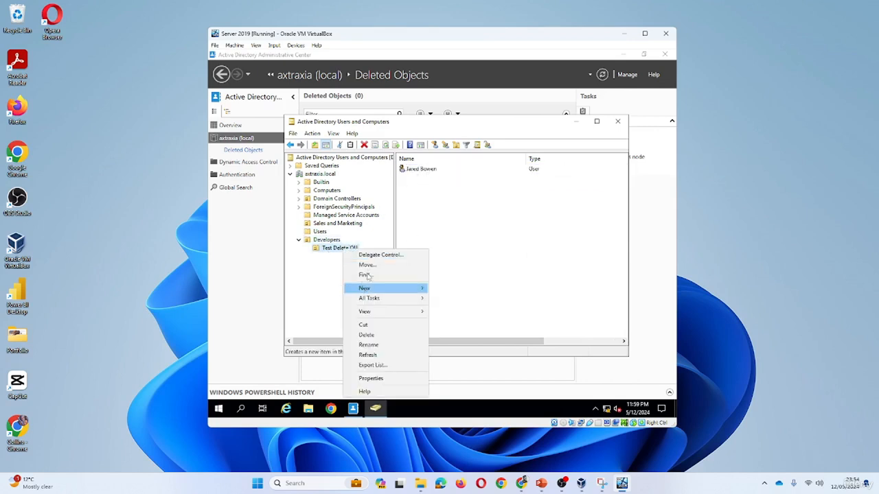
pyautogui.click(366, 335)
pyautogui.click(468, 264)
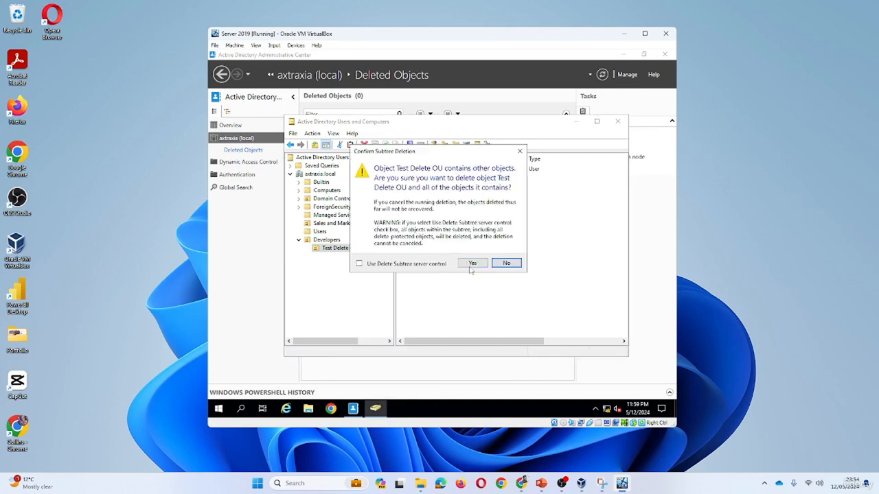
pyautogui.click(472, 265)
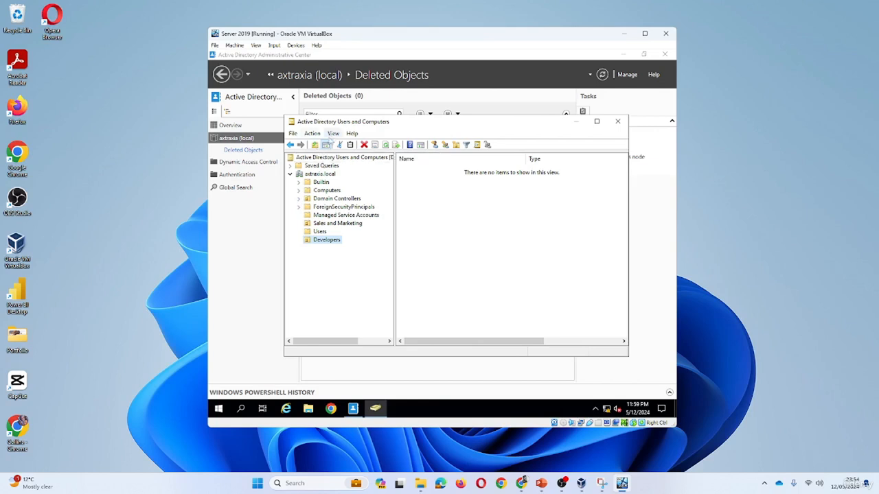
# - Turn on View > Advanced Features and browse LostAndFound and ForeignSecurityPrincipals
pyautogui.click(333, 134)
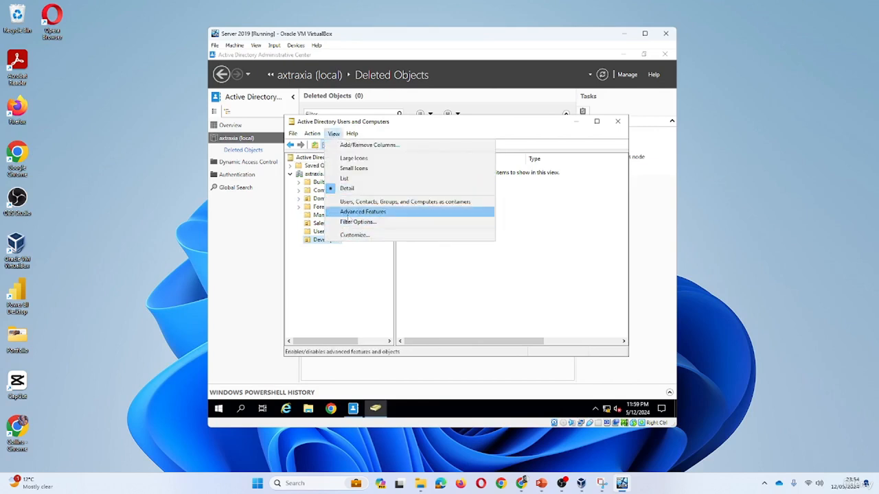
pyautogui.click(362, 213)
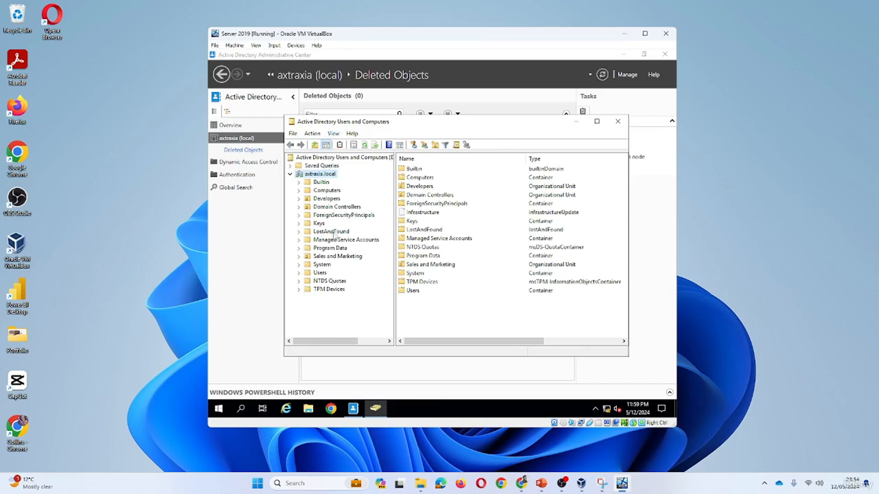
pyautogui.click(333, 233)
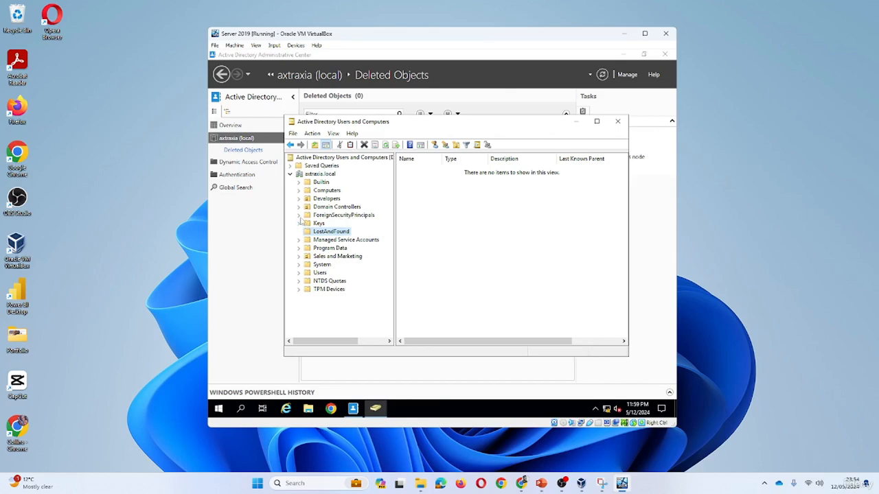
pyautogui.click(343, 216)
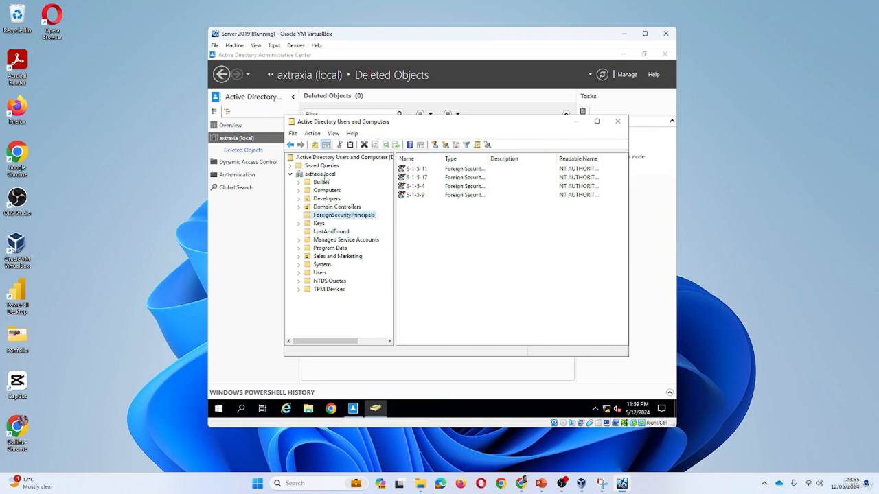
pyautogui.click(322, 174)
# - Refresh the domain's container list, then browse LostAndFound, Managed Service Accounts and Sales and Marketing
pyautogui.rightClick(439, 316)
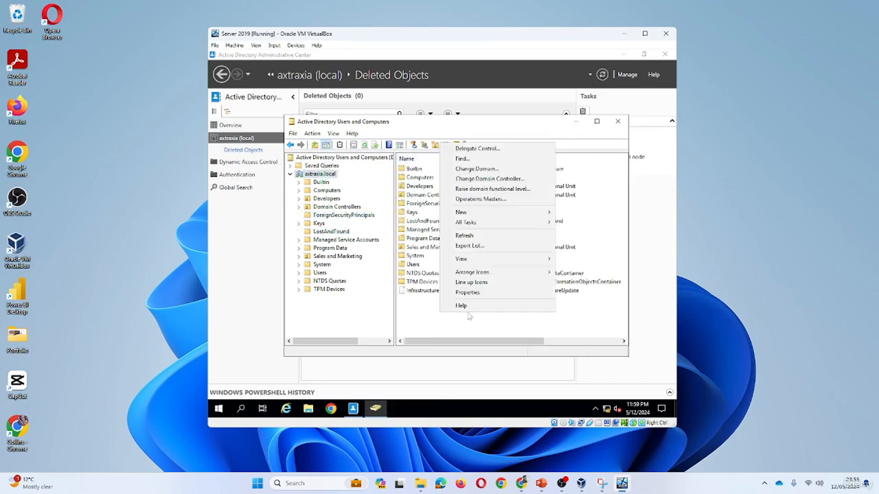
pyautogui.click(464, 235)
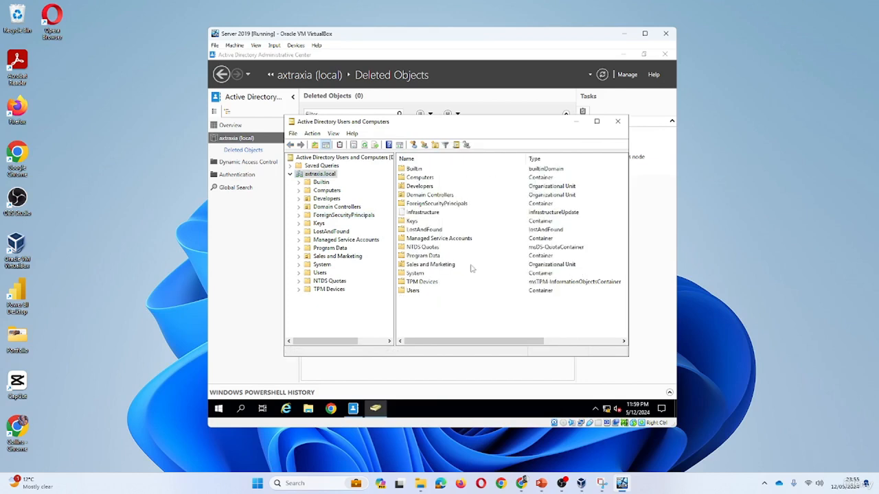
pyautogui.click(330, 232)
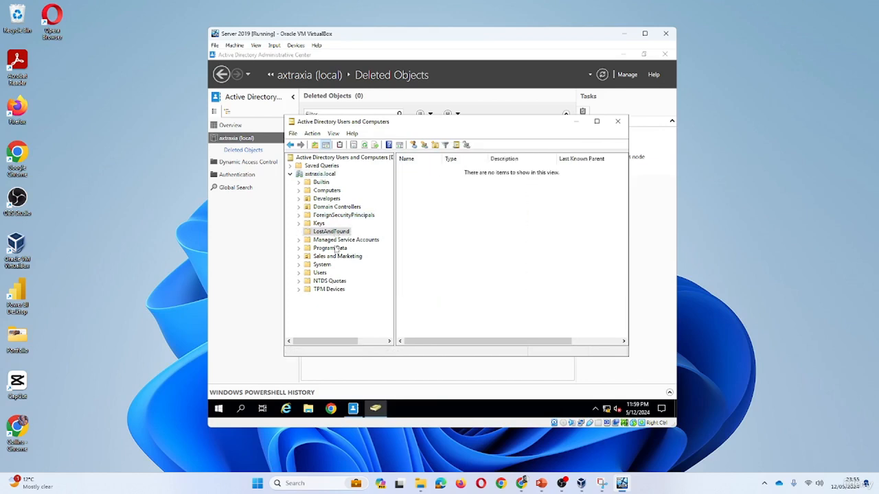
pyautogui.click(336, 241)
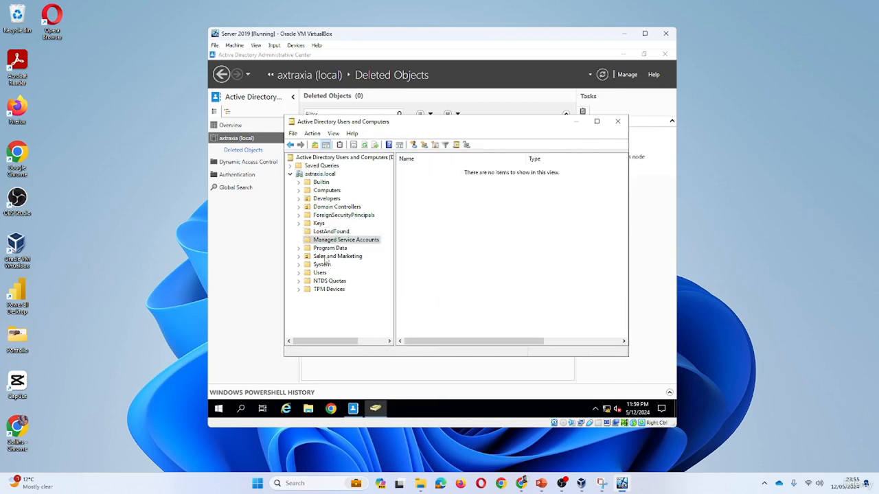
pyautogui.click(327, 257)
# - Expand System and Program Data, view Domain Controllers, and confirm the Developers OU is empty
pyautogui.click(299, 265)
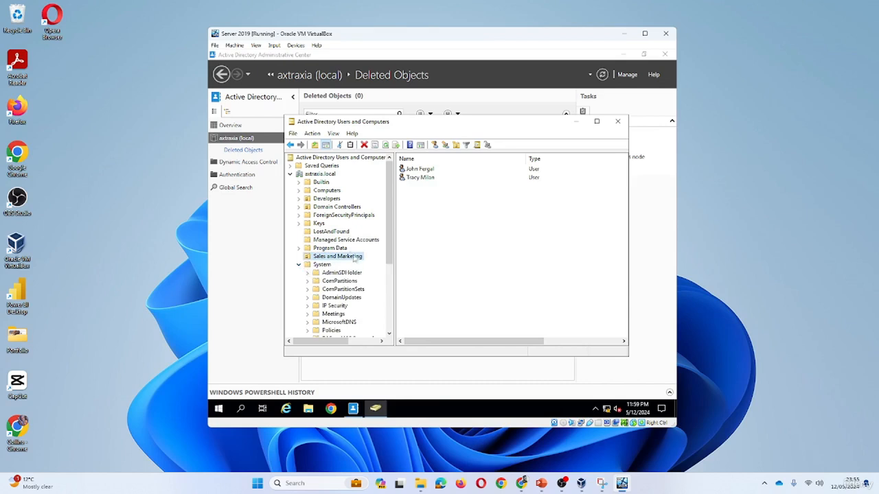
pyautogui.click(299, 264)
pyautogui.click(298, 248)
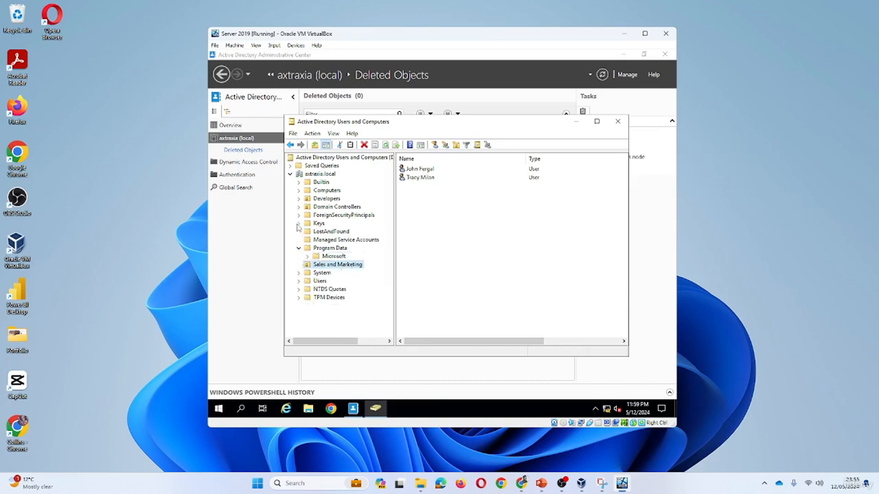
pyautogui.click(337, 216)
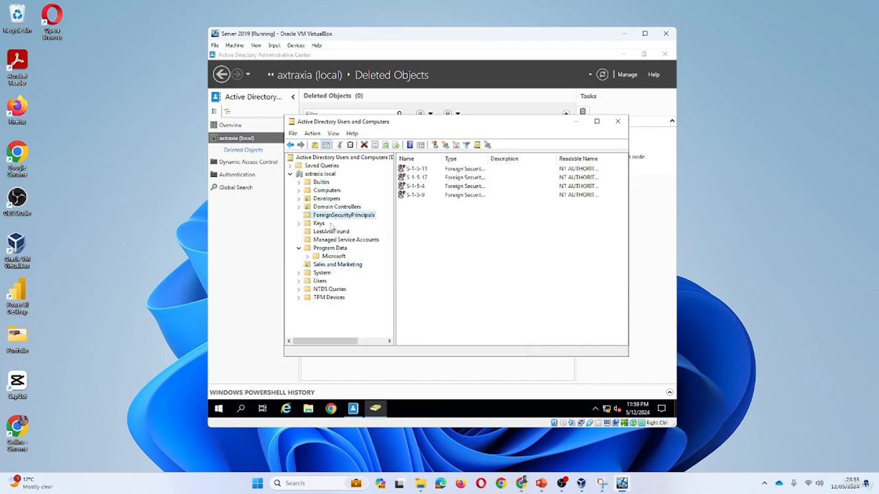
pyautogui.click(335, 208)
pyautogui.click(331, 199)
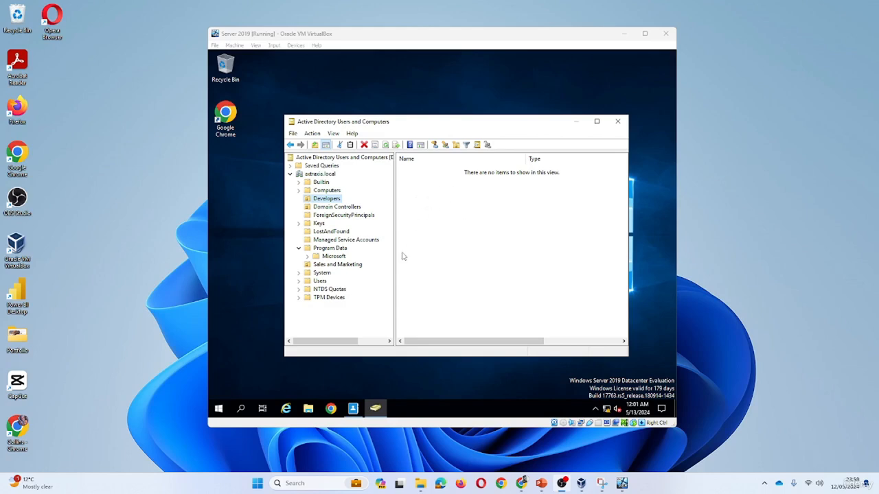
# - Restore Test Delete OU from Deleted Objects
pyautogui.click(377, 408)
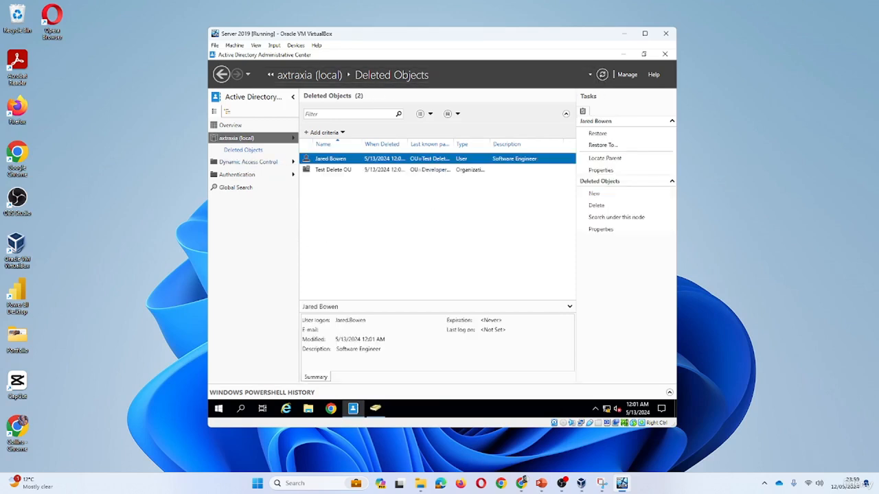
pyautogui.click(333, 171)
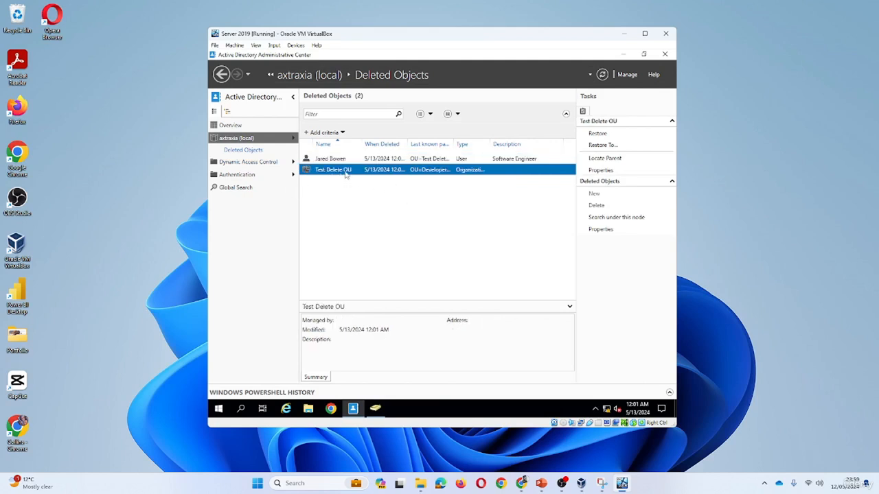
pyautogui.rightClick(345, 174)
pyautogui.click(352, 178)
# - Restore the deleted user account, then switch back to Users and Computers
pyautogui.rightClick(345, 165)
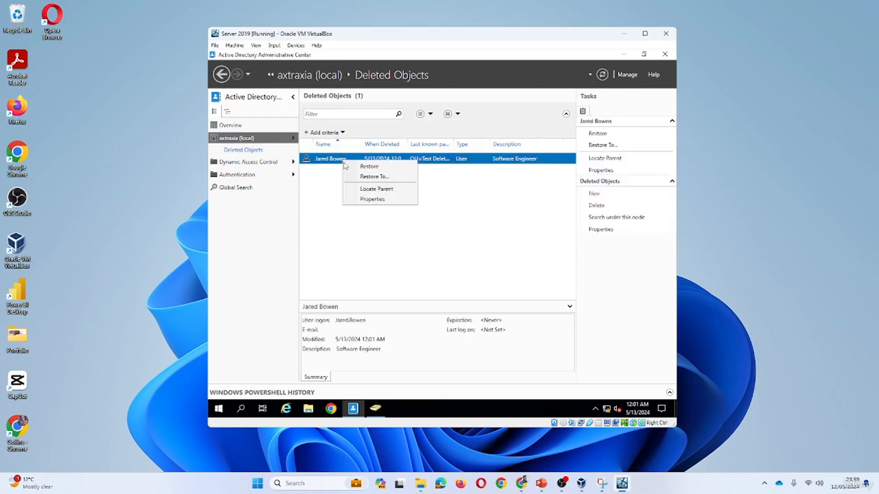
pyautogui.click(367, 167)
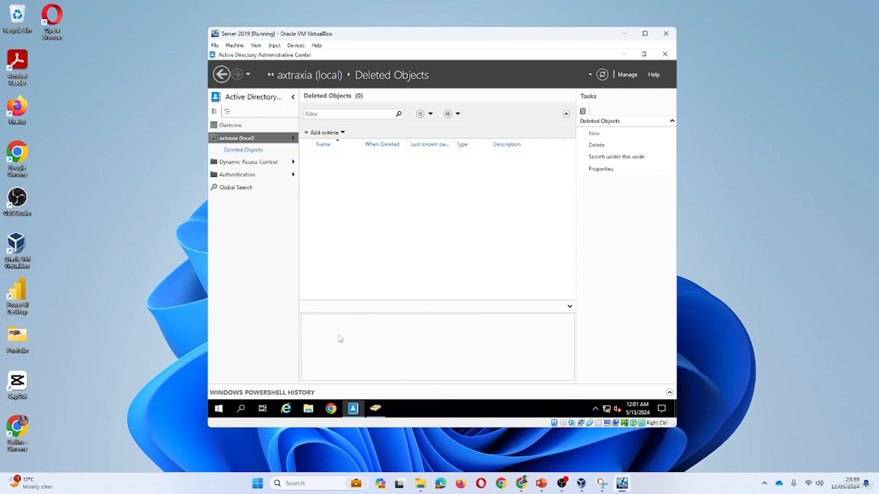
pyautogui.click(368, 414)
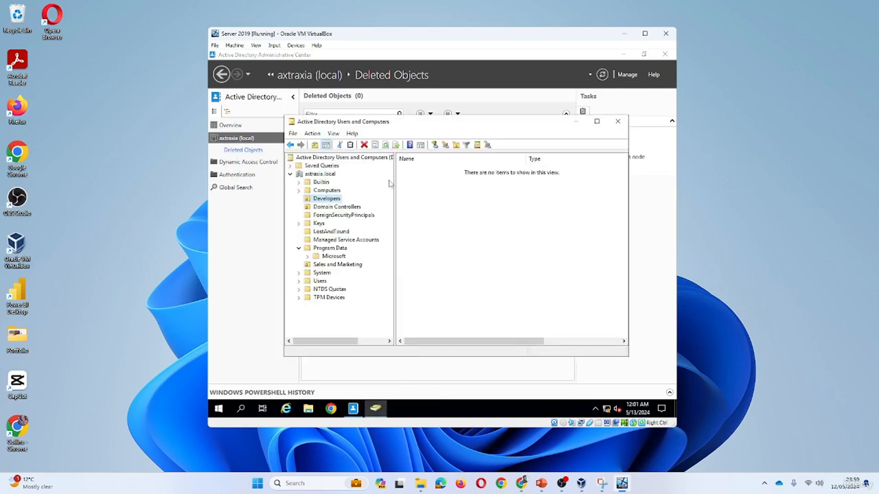
pyautogui.click(386, 146)
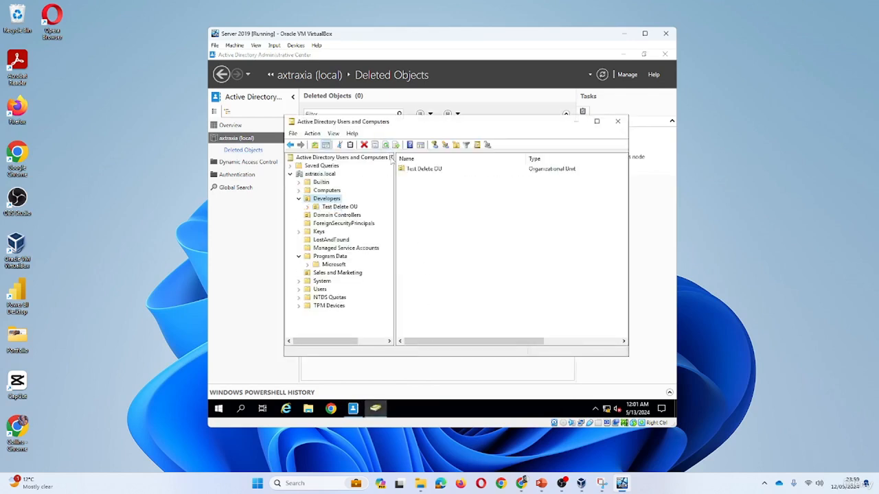
pyautogui.click(308, 207)
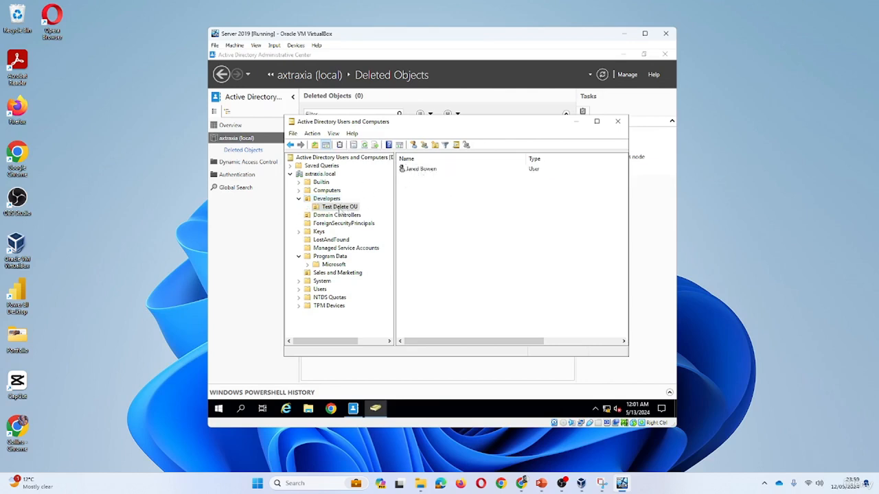
pyautogui.rightClick(337, 208)
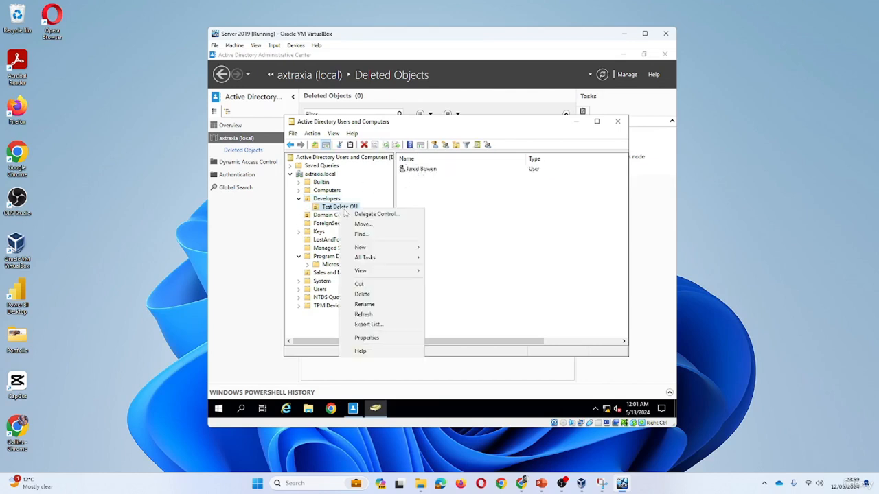
pyautogui.click(379, 295)
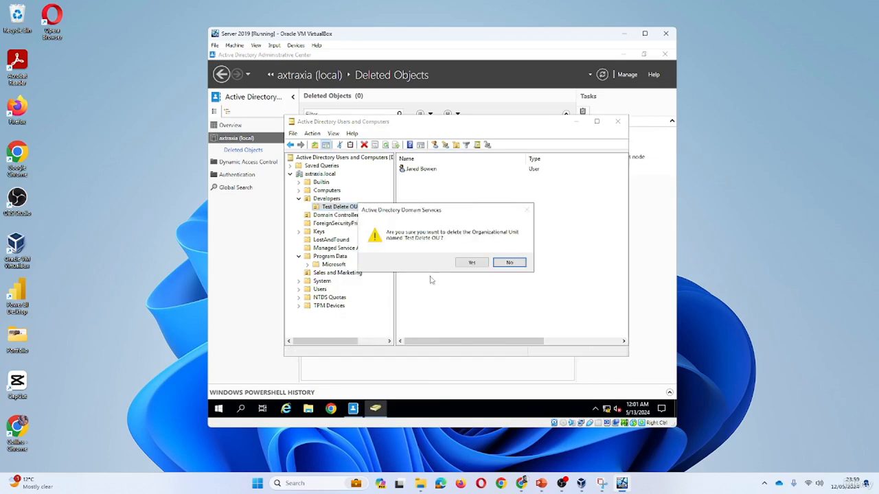
pyautogui.click(473, 263)
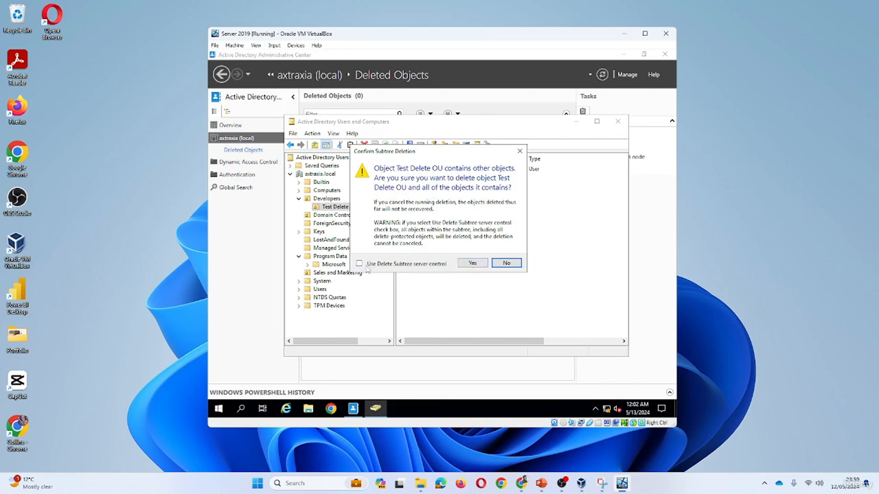
pyautogui.click(359, 265)
pyautogui.click(401, 264)
pyautogui.click(520, 152)
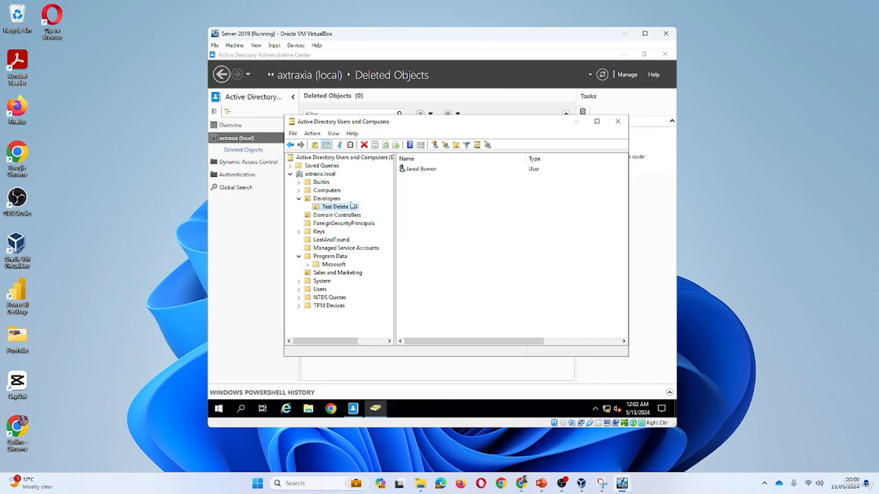
# - Drag the Test Software Access group from Users into Test Delete OU and verify it's there
pyautogui.click(322, 289)
pyautogui.scroll(-2, 514, 244)
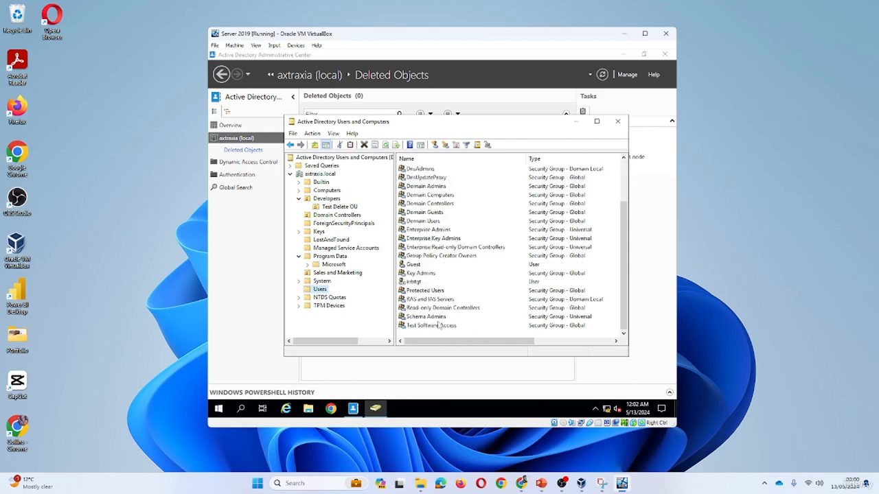
pyautogui.click(425, 327)
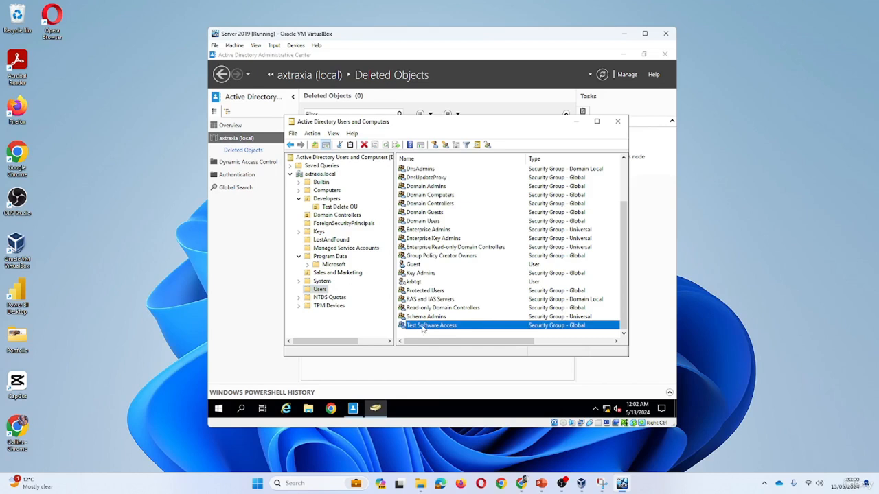
pyautogui.moveTo(349, 214); pyautogui.dragTo(348, 215)
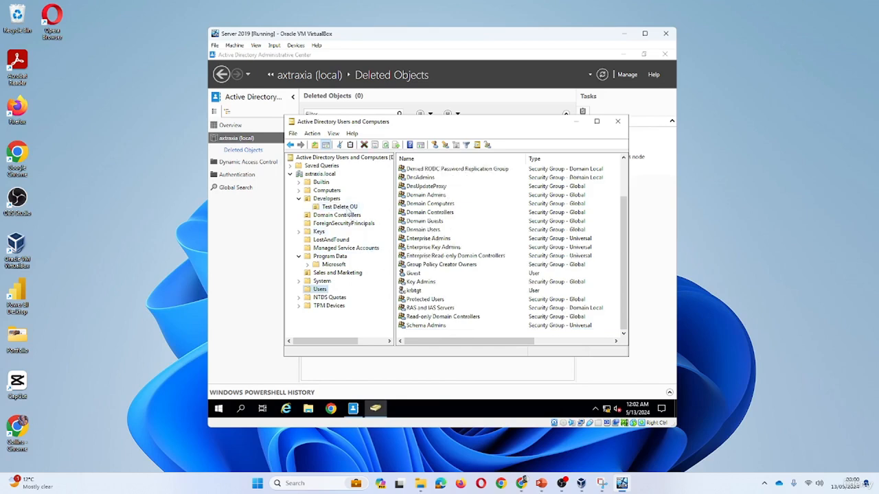
pyautogui.click(339, 207)
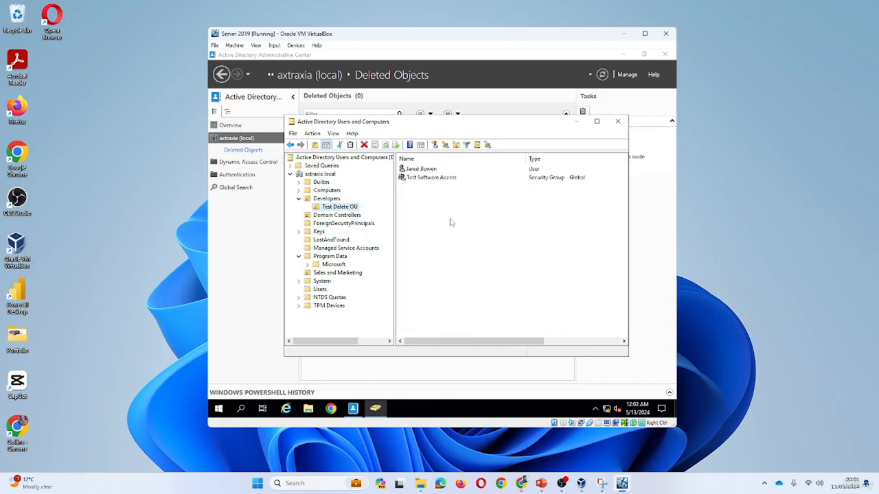
# - Delete Test Delete OU with its user and group, confirming both prompts
pyautogui.rightClick(343, 208)
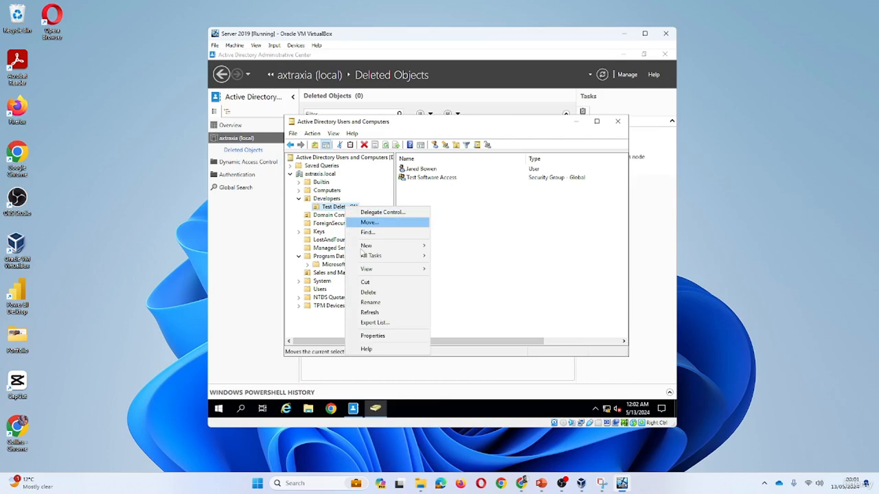
pyautogui.click(378, 300)
pyautogui.click(467, 263)
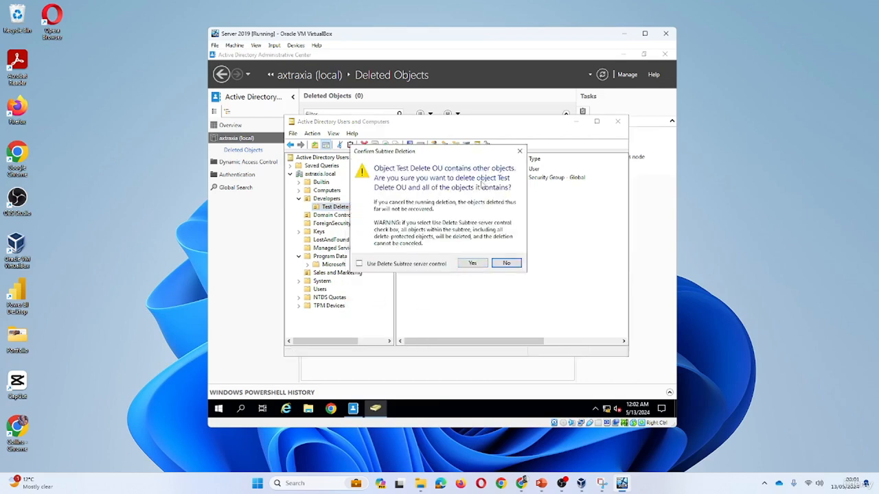
pyautogui.click(472, 264)
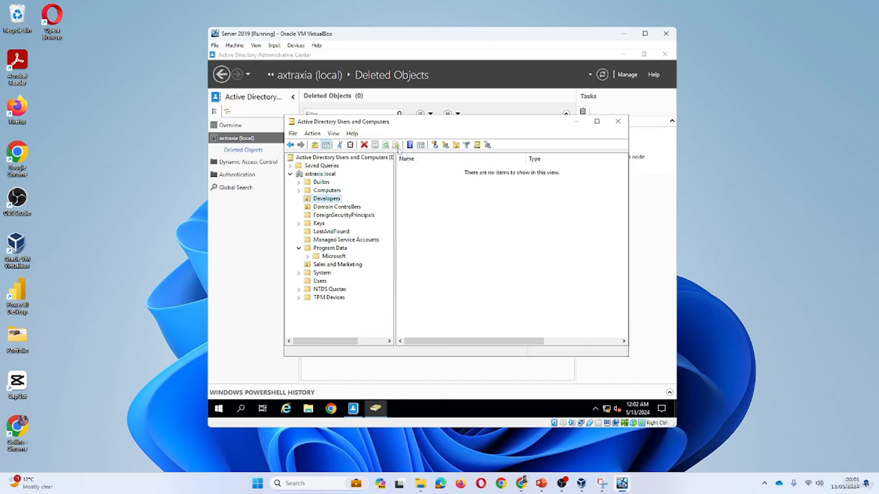
pyautogui.click(339, 234)
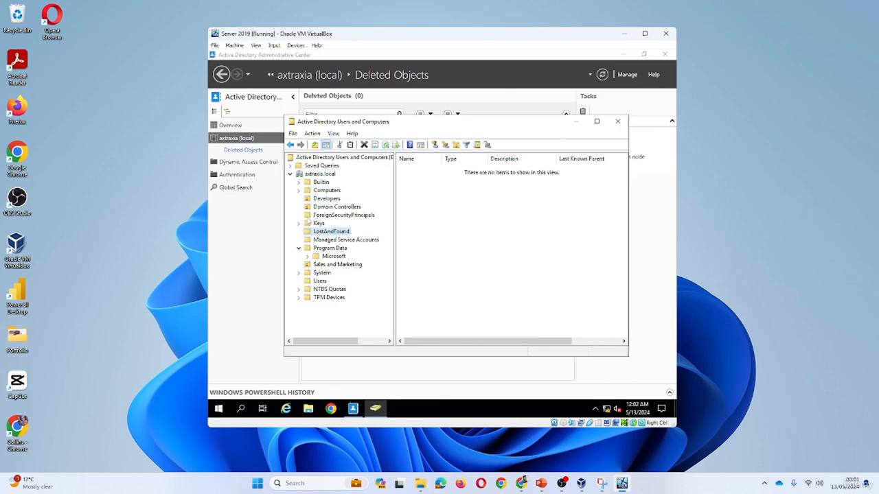
pyautogui.click(264, 189)
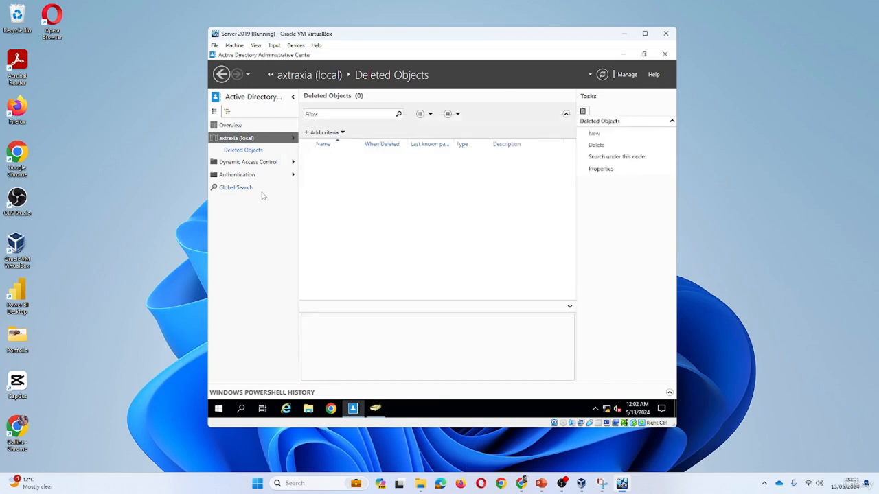
# - Refresh Deleted Objects to list three items; restoring the user fails with a parent-deleted error
pyautogui.click(259, 153)
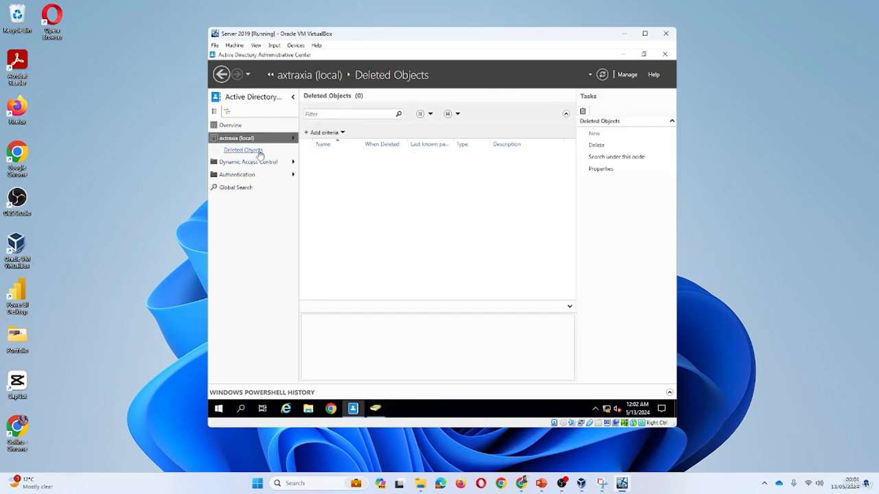
pyautogui.click(602, 77)
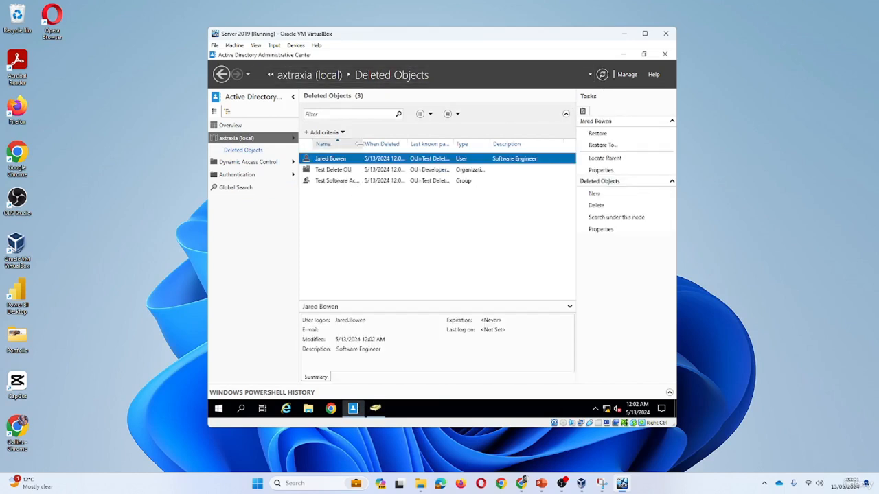
pyautogui.moveTo(358, 143); pyautogui.dragTo(391, 143)
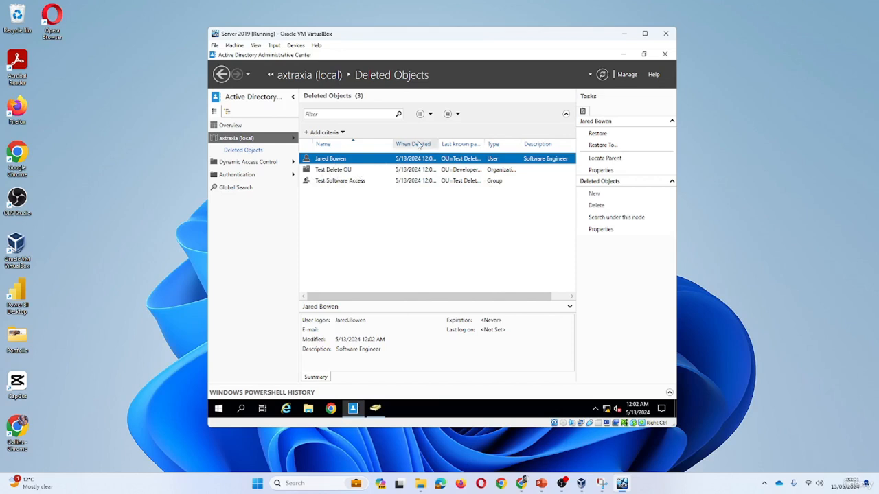
pyautogui.rightClick(343, 162)
pyautogui.click(371, 166)
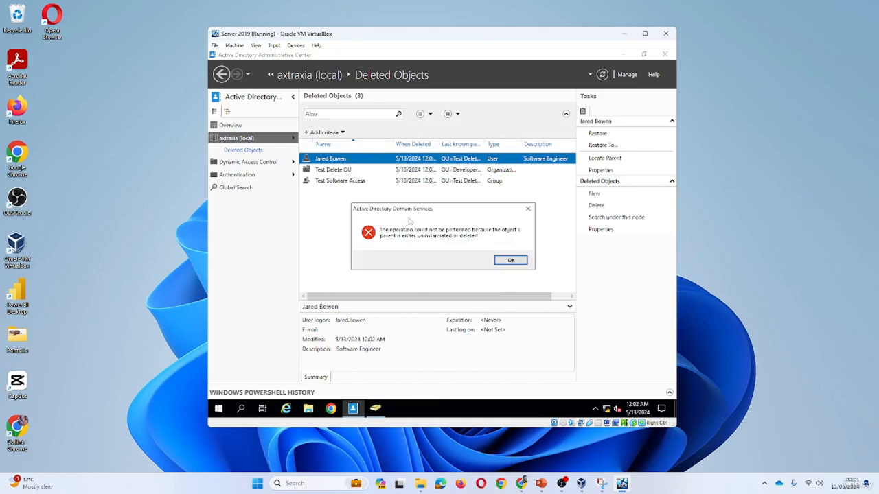
pyautogui.click(522, 264)
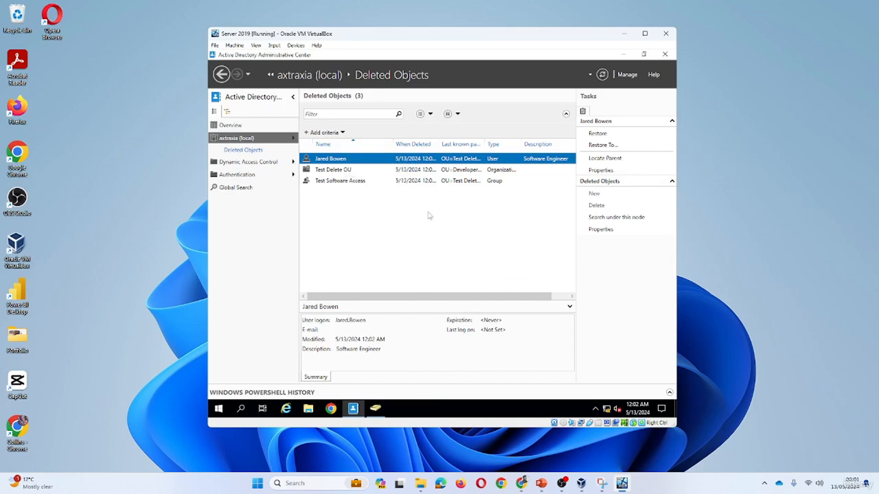
# - Try restoring Test Software Access, which also fails because its parent OU is deleted
pyautogui.click(336, 170)
pyautogui.click(343, 180)
pyautogui.rightClick(348, 181)
pyautogui.click(383, 193)
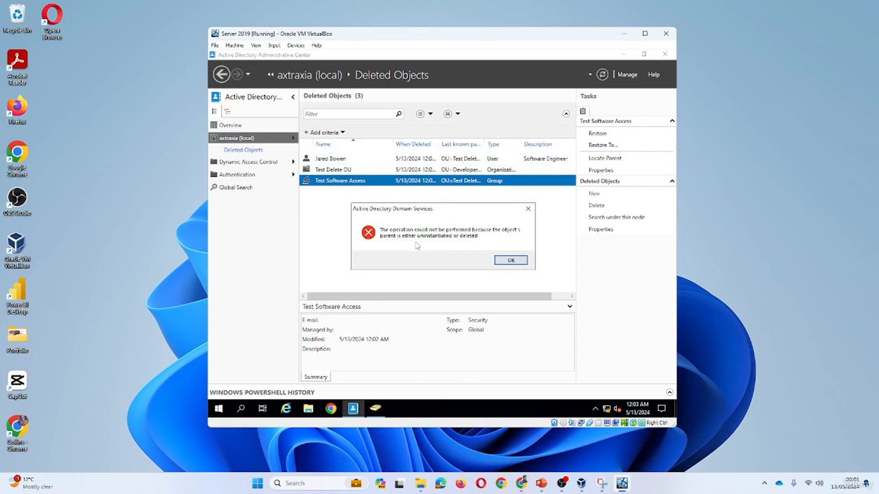
pyautogui.click(513, 262)
# - Restore Test Delete OU, then its user account and the Test Software Access group
pyautogui.rightClick(344, 172)
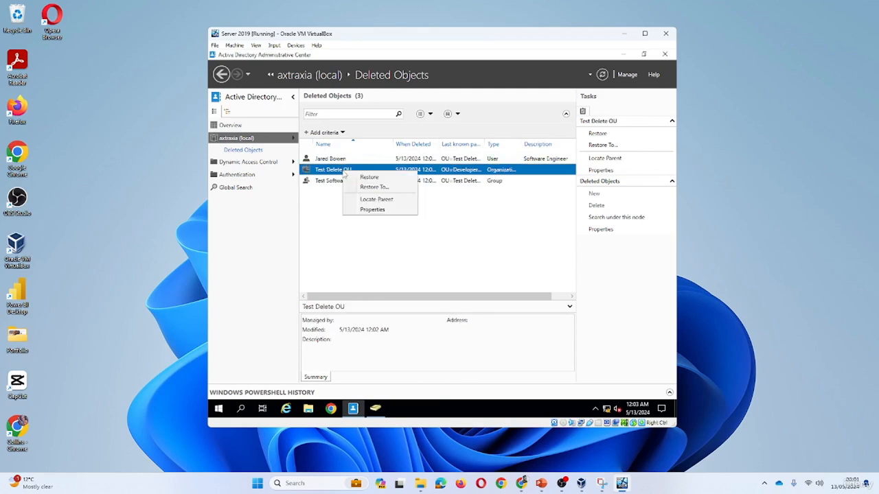
pyautogui.click(369, 177)
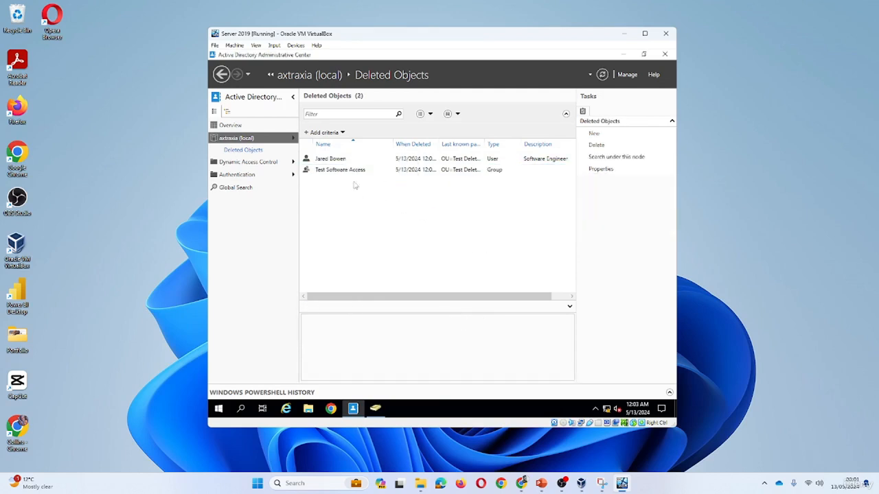
pyautogui.rightClick(337, 159)
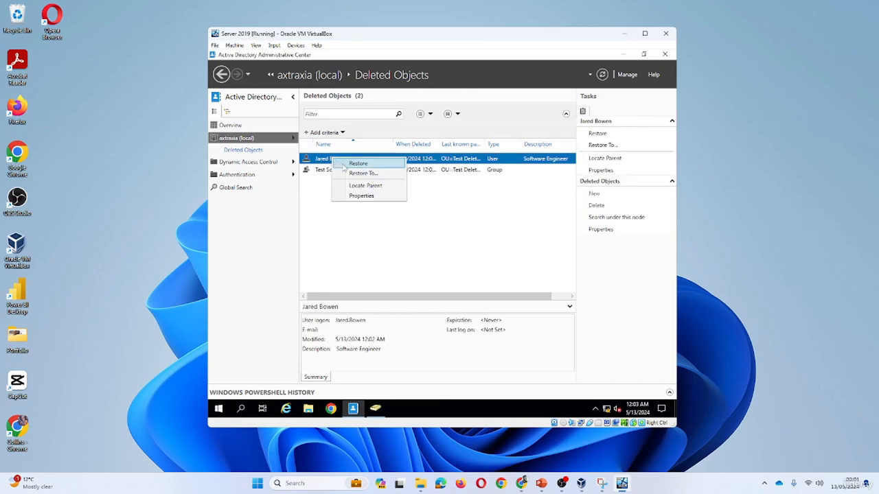
pyautogui.click(351, 164)
pyautogui.rightClick(339, 160)
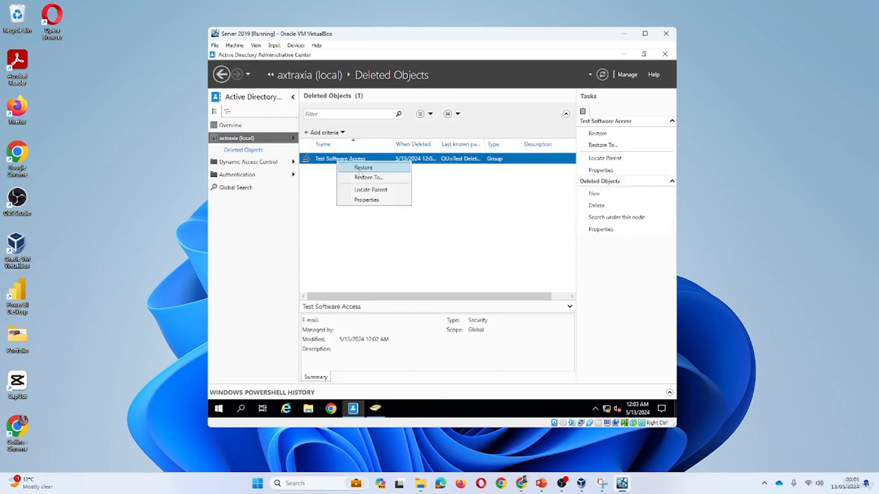
pyautogui.click(360, 168)
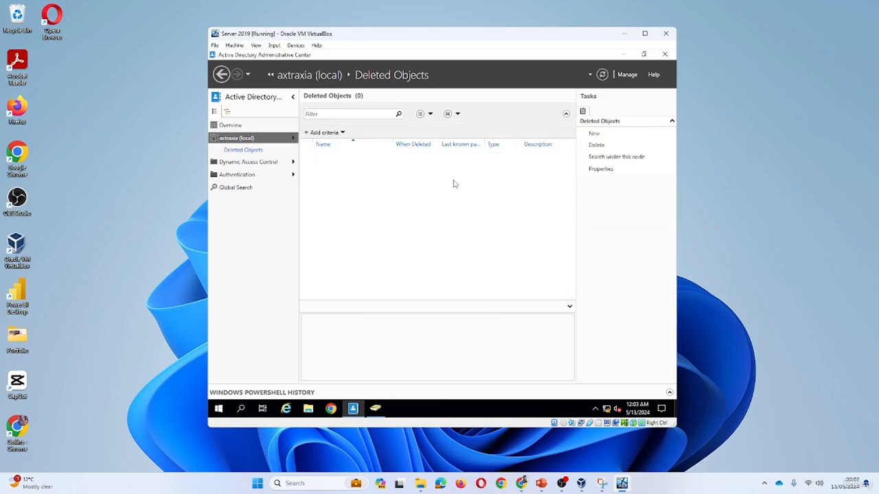